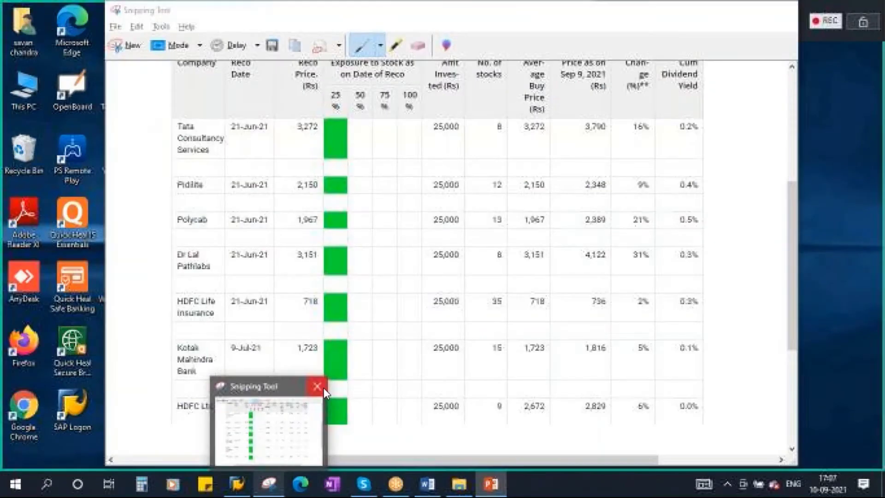
Step: Close the Snipping Tool preview so the desktop with SAP Logon is visible
left_click(323, 388)
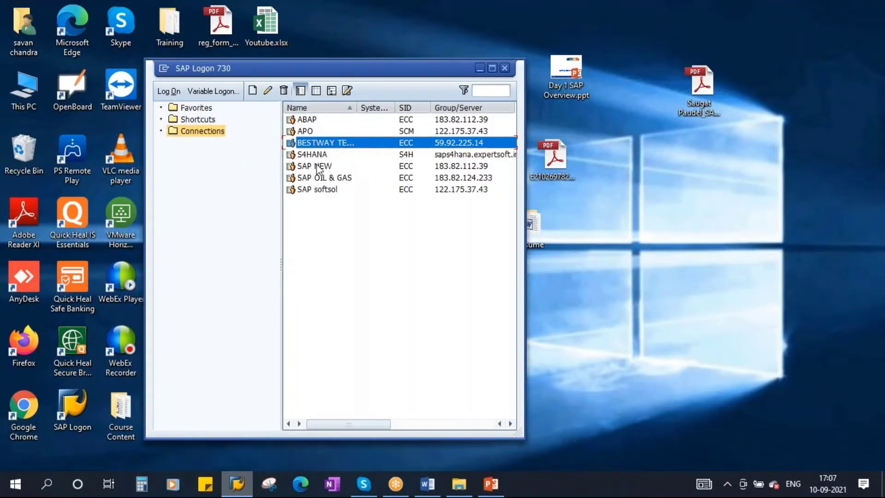
Step: Log on to the S4HANA connection with the saved user name and the account password
left_click(318, 155)
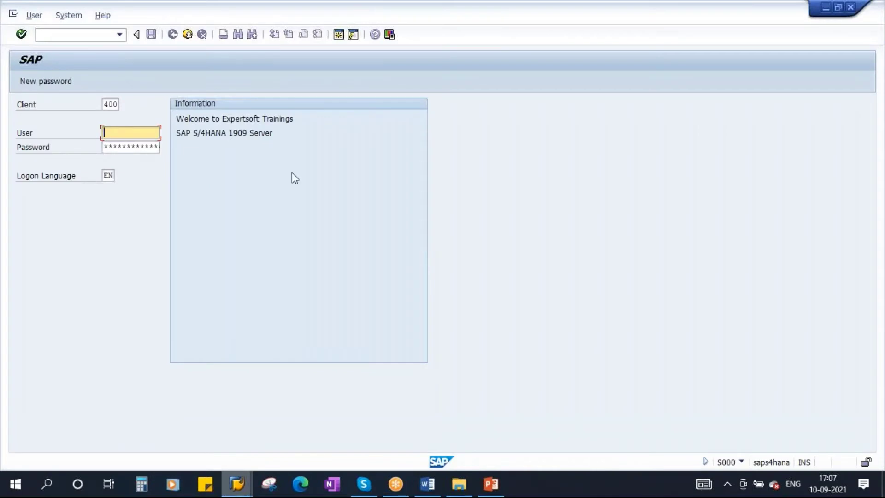
left_click(113, 155)
left_click(123, 145)
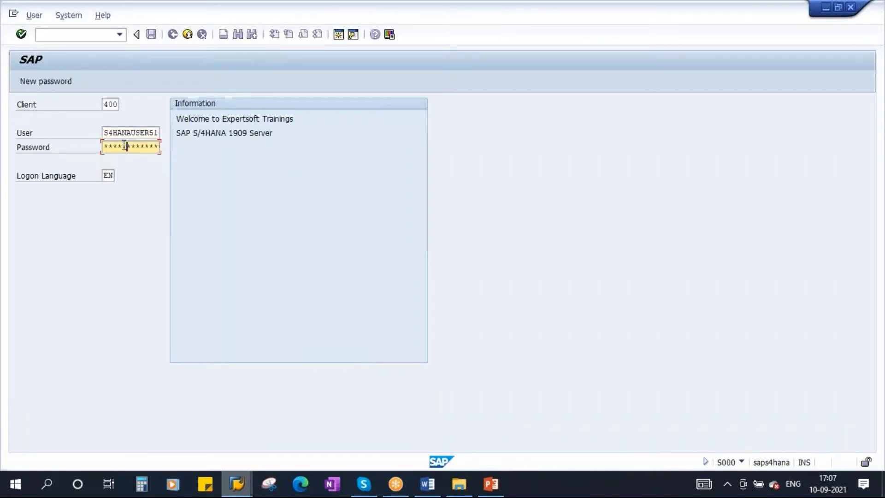
key("Return")
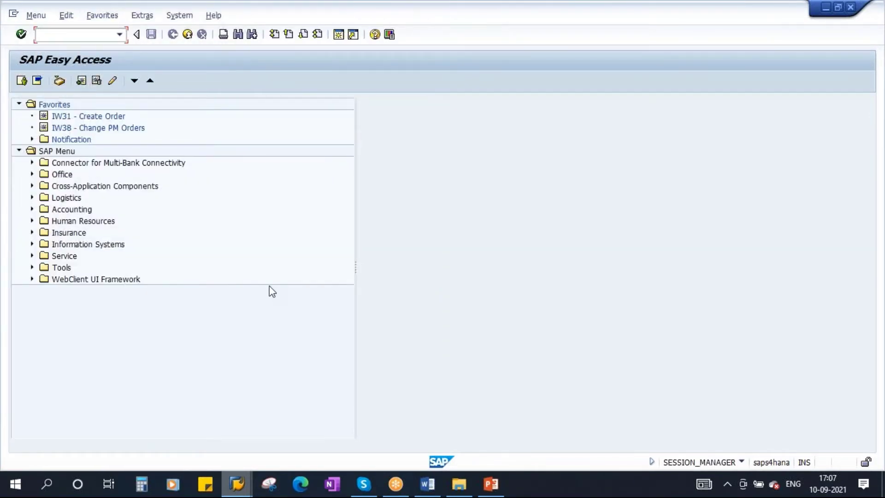
Step: Start a Notepad note headed 'QM - MIC' with a first item '1.'
left_click(47, 485)
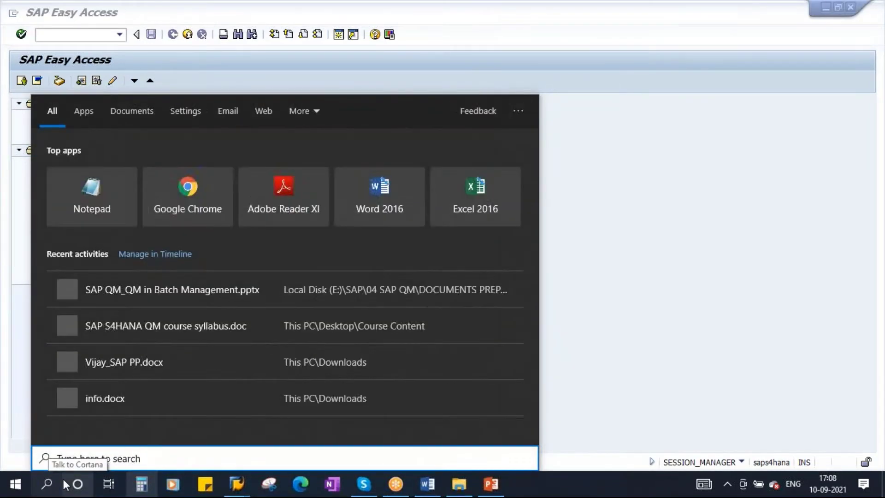
type("d")
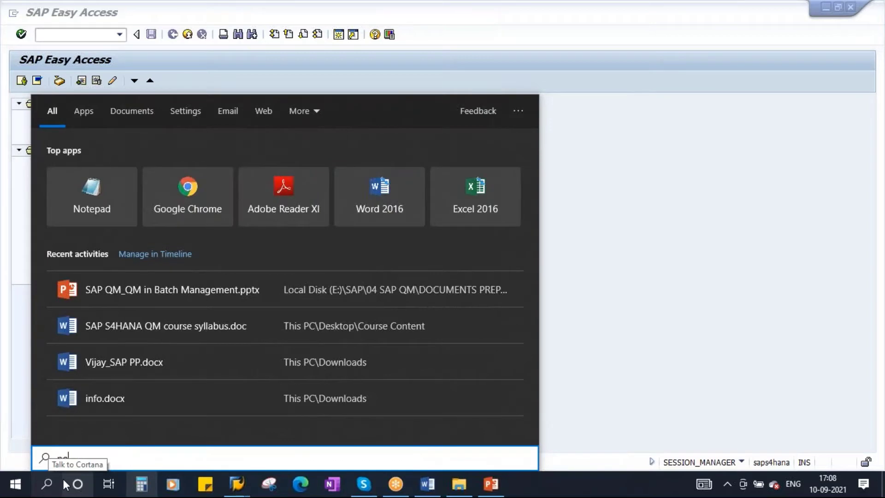
type("otepad")
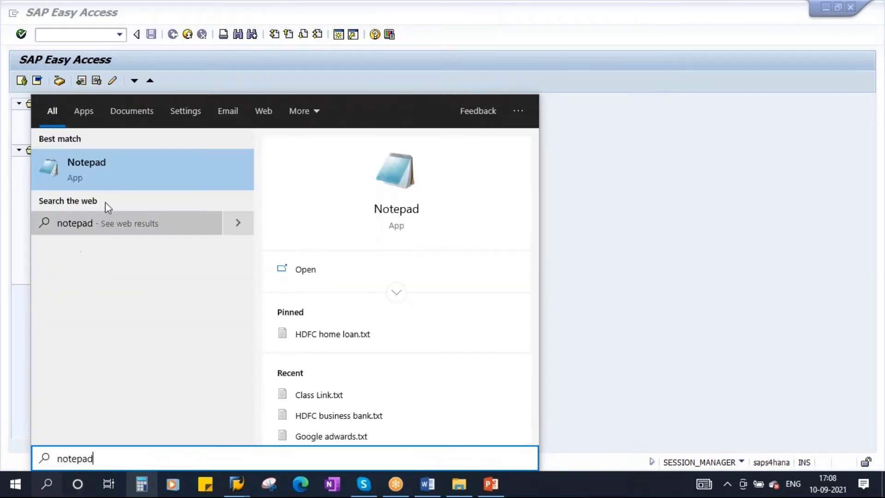
left_click(114, 163)
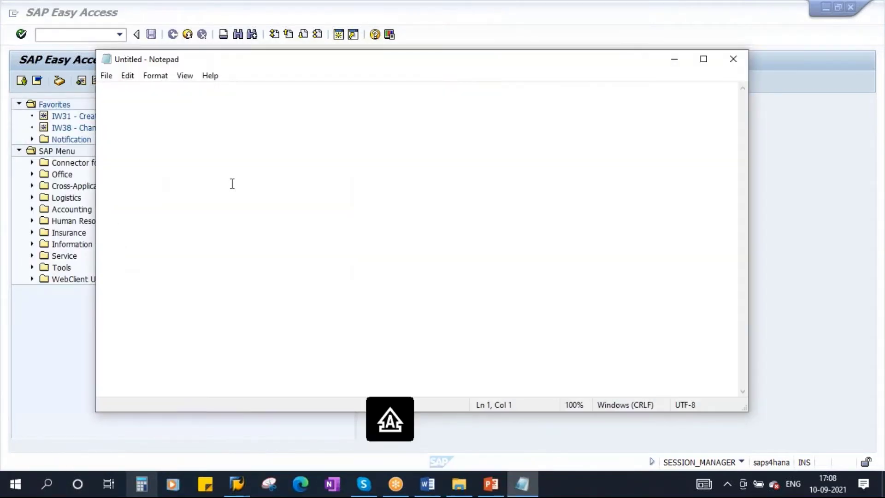
type("QM - ")
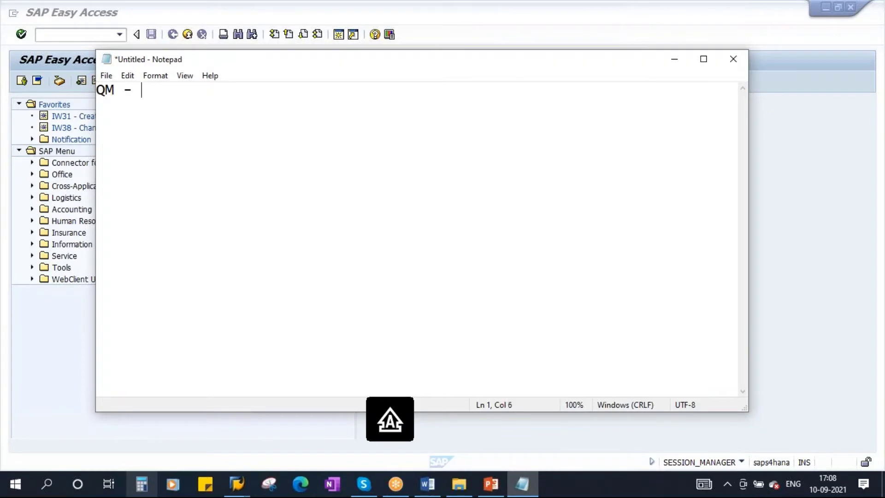
type("MIC")
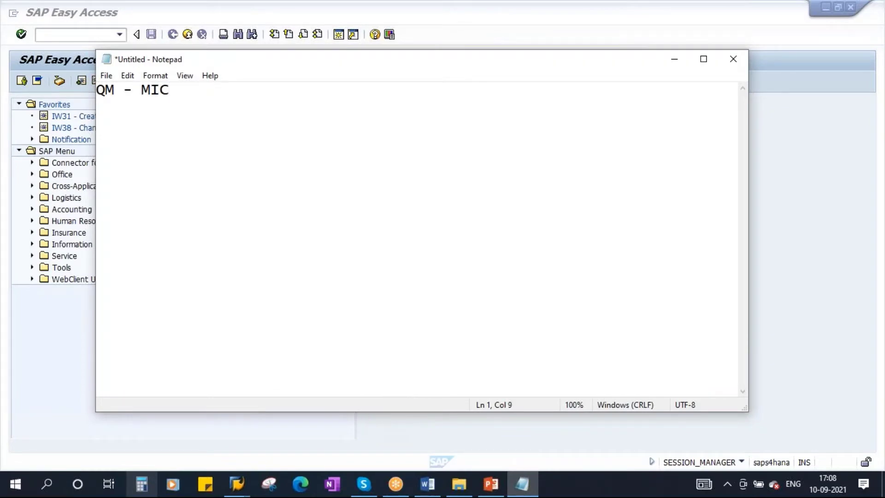
key("Return")
key("Return")
type("1.")
left_click(63, 49)
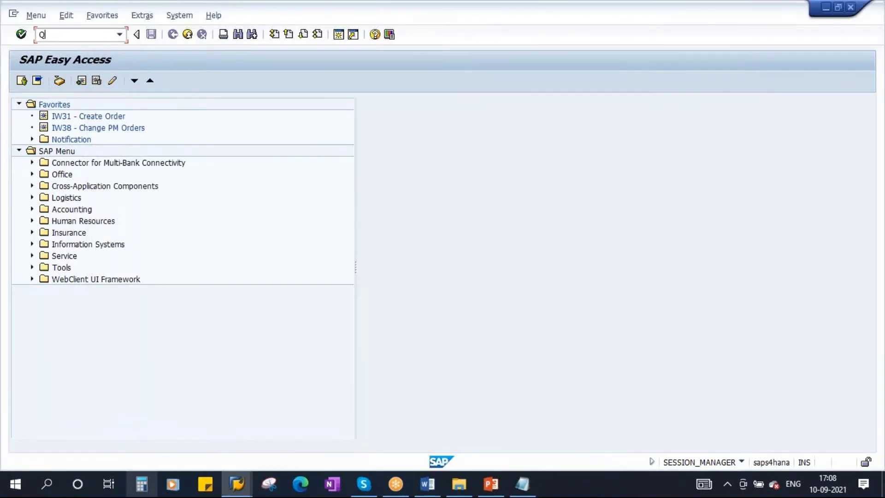
Step: Start QS21 for new characteristic ASSAY_55 in plant 1710
key("Return")
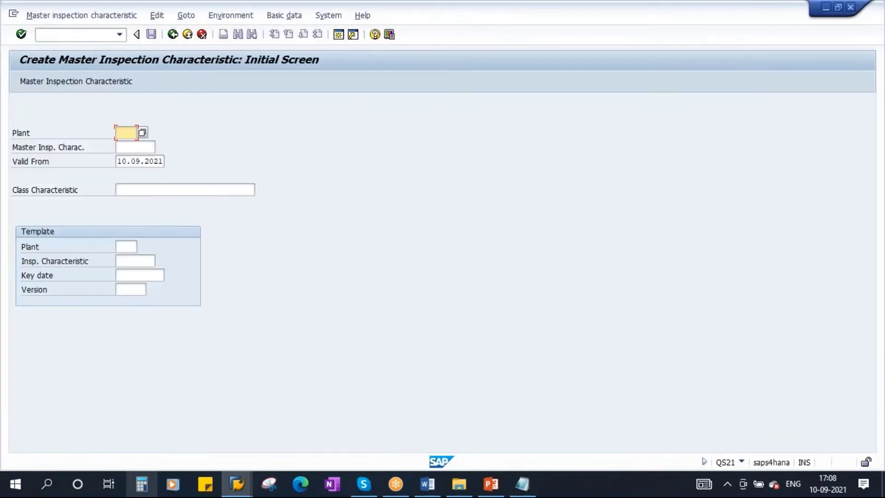
left_click(127, 147)
key("Tab")
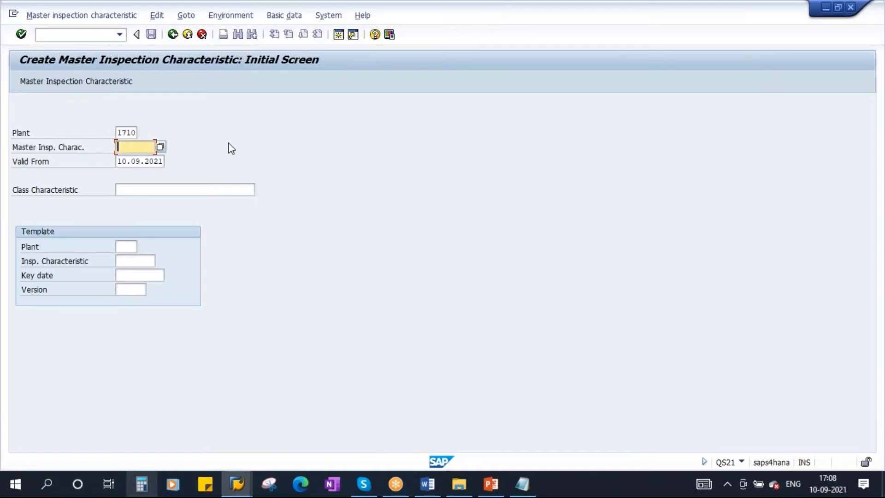
type("ASSAY_55")
key("Return")
Step: Make ASSAY_55 quantitative with status 2 Released and 1 Complete Copy Model
left_click(183, 162)
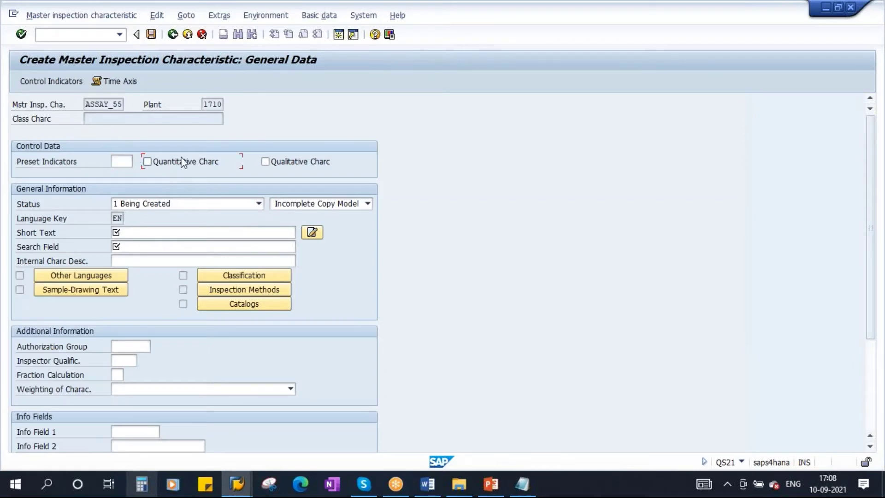
left_click(184, 163)
left_click(147, 207)
left_click(138, 224)
left_click(367, 204)
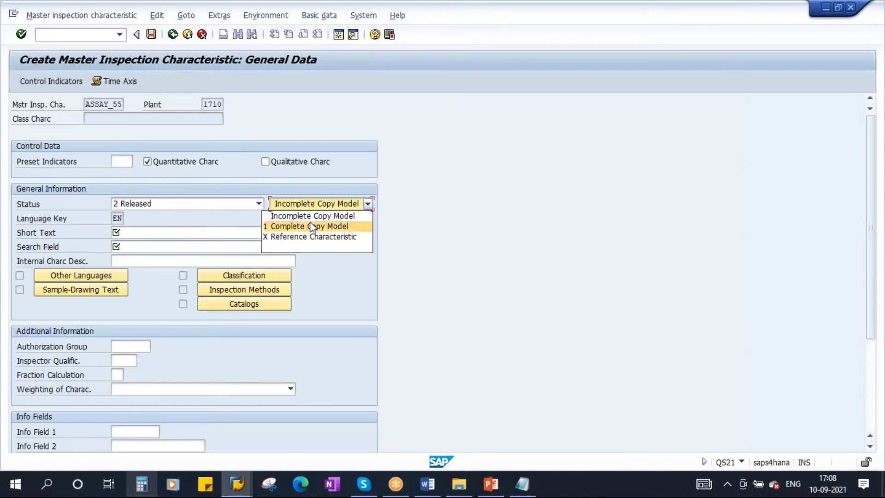
left_click(310, 226)
Step: Enter ASSAY as both the short text and the search field
left_click(201, 230)
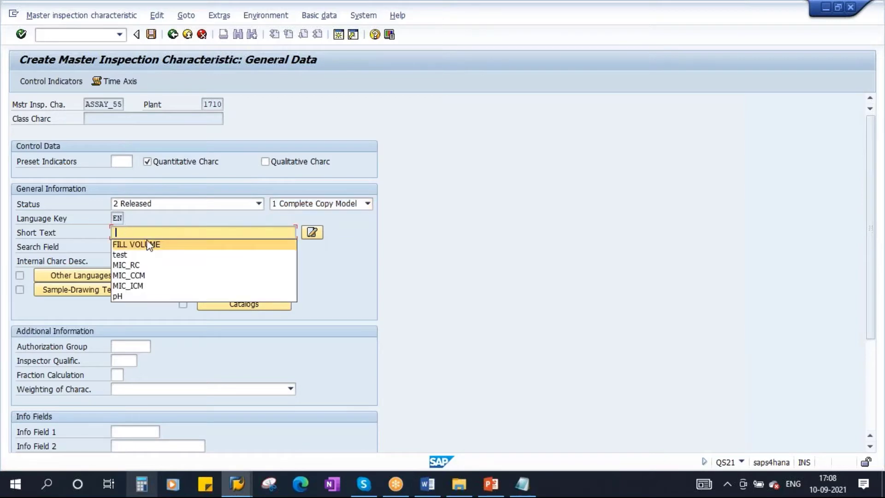
left_click(134, 232)
type("A")
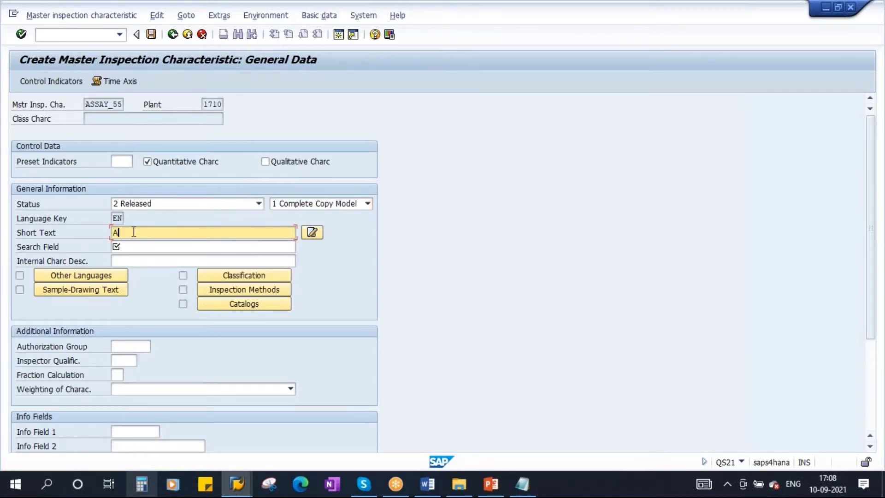
type("SSAY")
left_click_drag(152, 231, 75, 238)
key("ctrl+c")
left_click(133, 247)
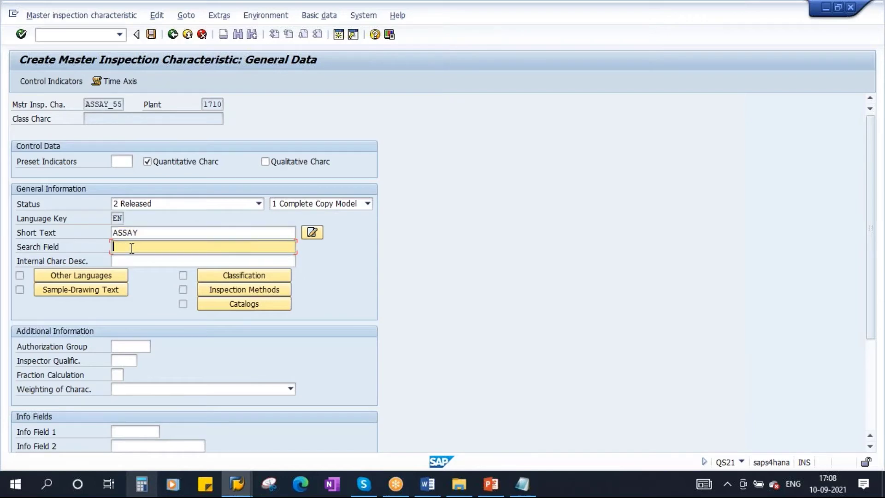
key("ctrl+v")
left_click(59, 81)
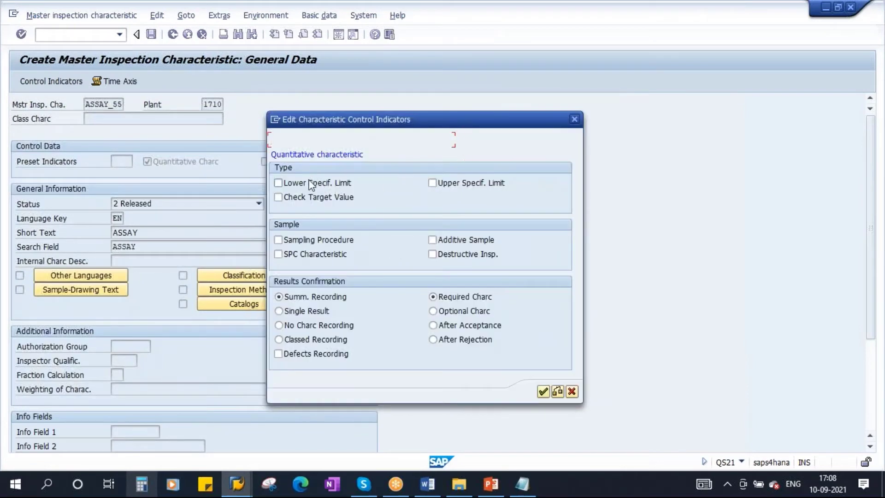
Step: Set control indicators for lower and upper limits and sampling procedure, with no tolerance key
left_click(310, 183)
left_click(452, 183)
left_click(299, 196)
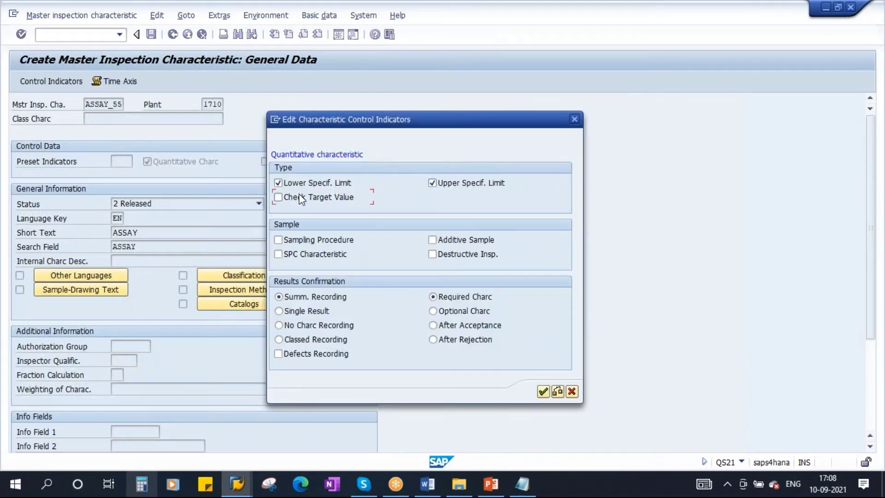
left_click(304, 241)
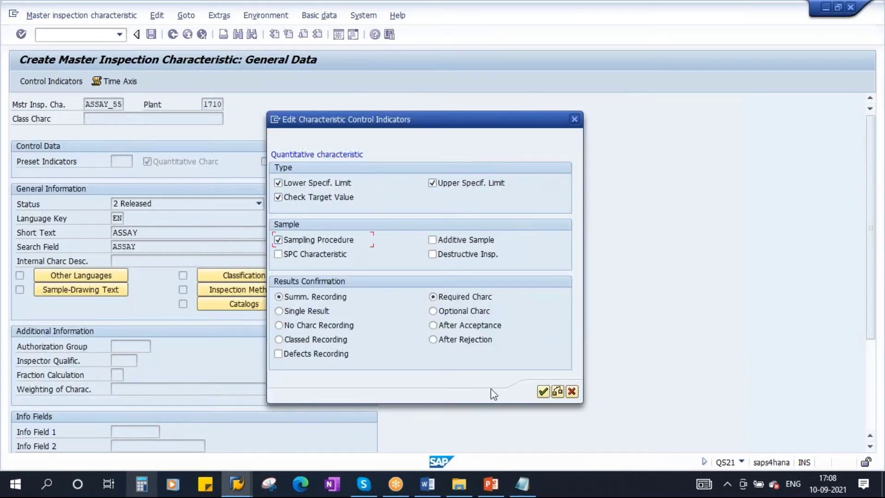
left_click(542, 391)
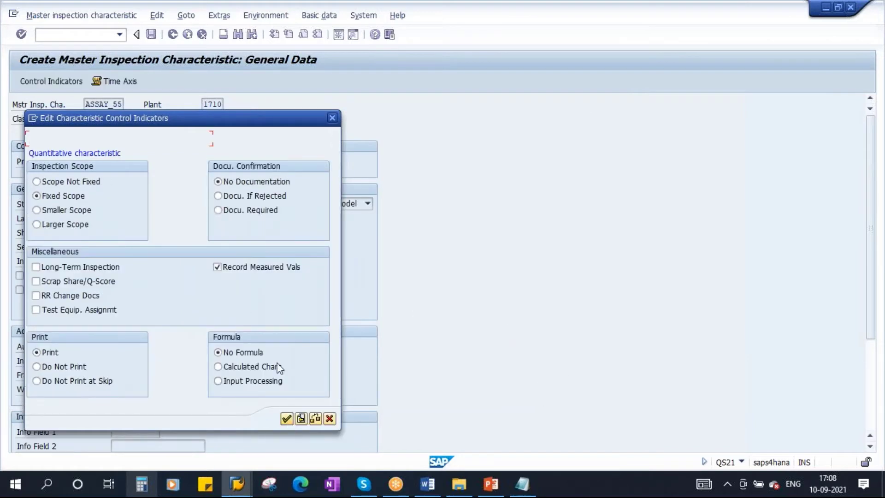
left_click_drag(203, 122, 445, 82)
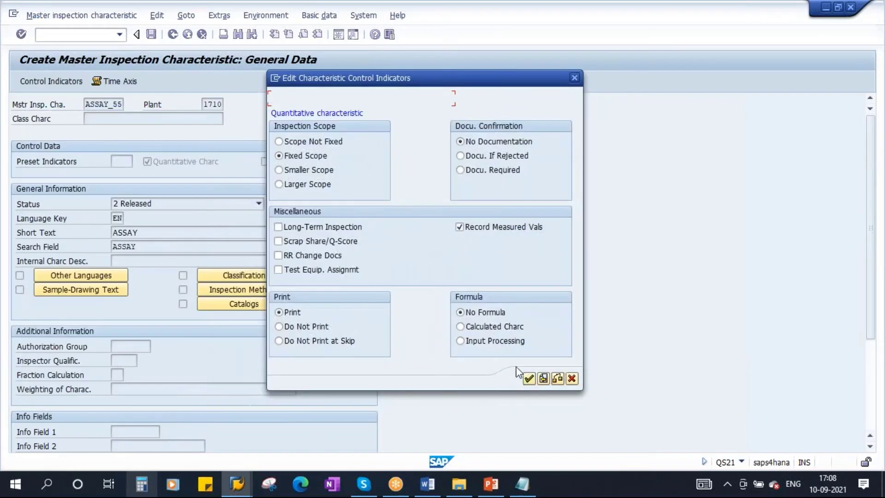
left_click(528, 379)
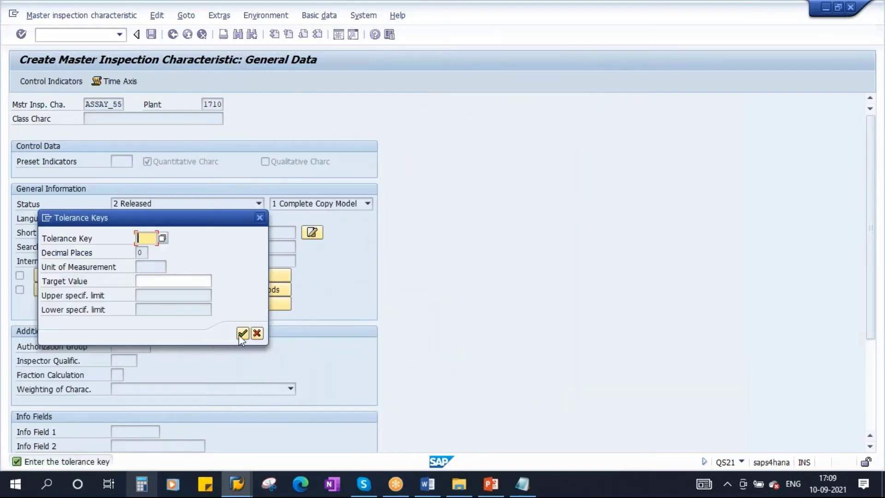
left_click(241, 333)
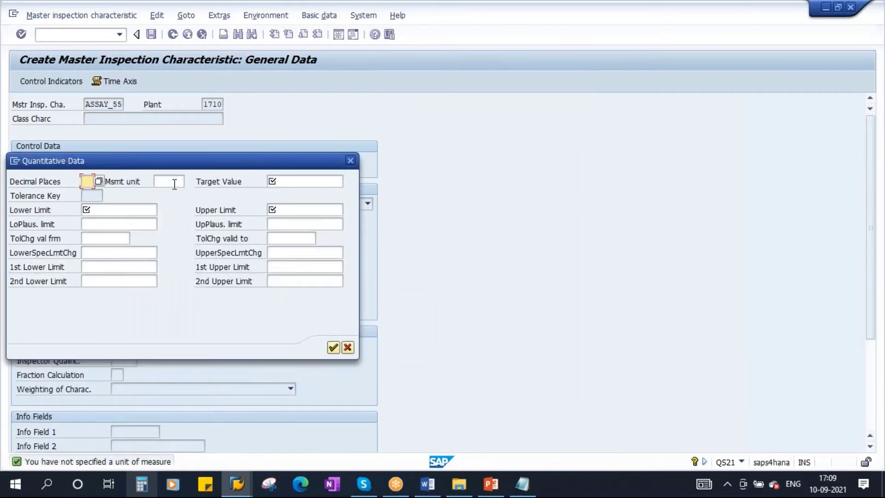
Step: Enter unit %, target value 100, lower limit 90 and upper limit 110
left_click(175, 184)
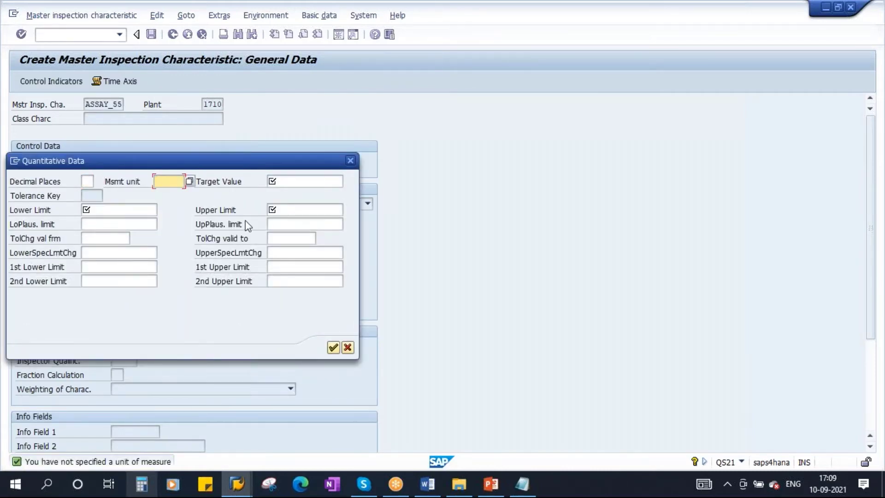
type("%")
left_click(285, 186)
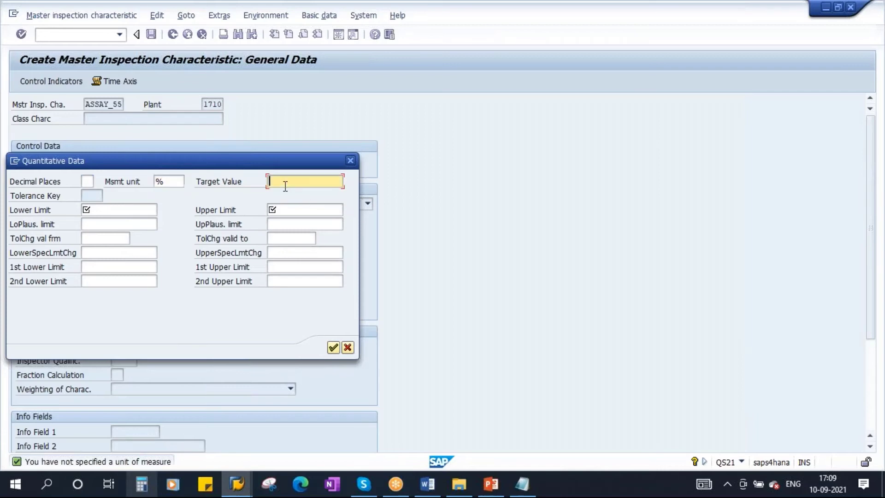
type("100")
left_click(100, 210)
type("90")
left_click(304, 210)
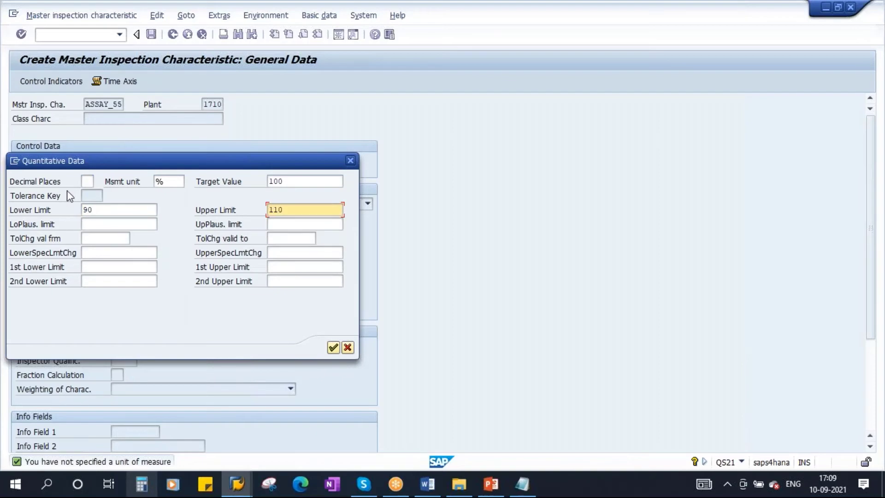
left_click_drag(206, 156, 353, 155)
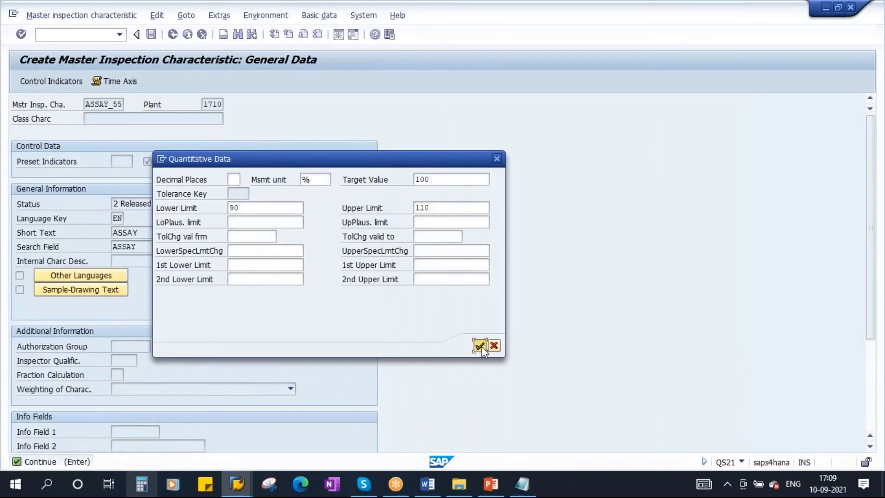
left_click(480, 346)
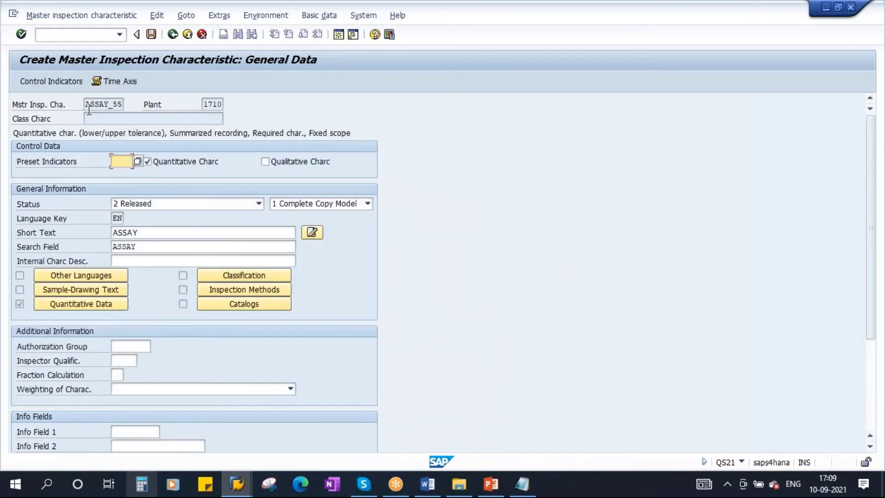
Step: Paste ASSAY_55 into the notes and save the characteristic
left_click_drag(89, 109, 143, 106)
key("ctrl+c")
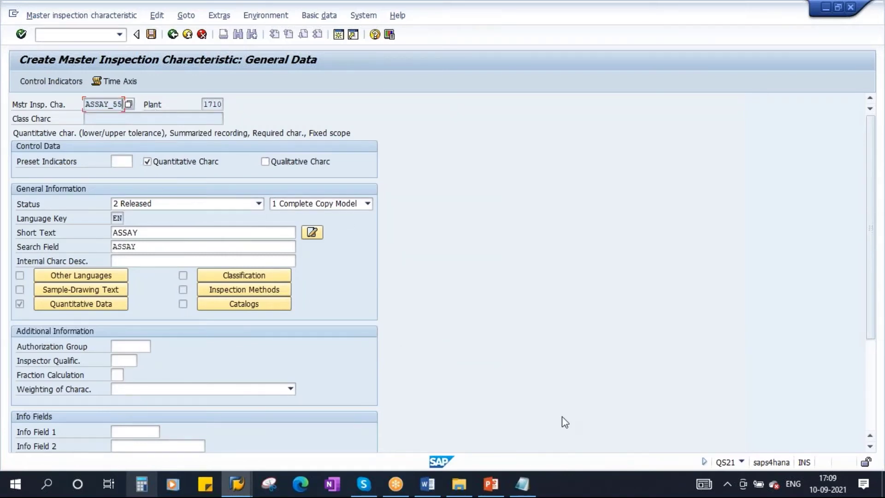
left_click(522, 484)
key("ctrl+v")
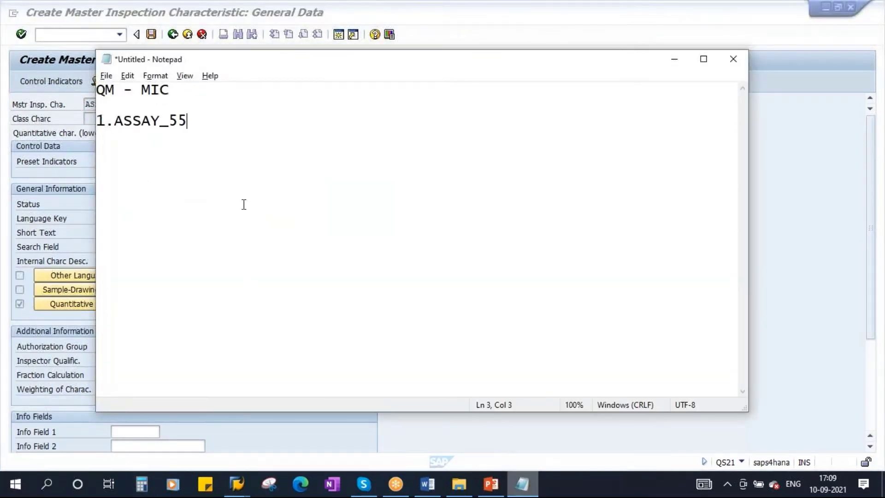
left_click(155, 44)
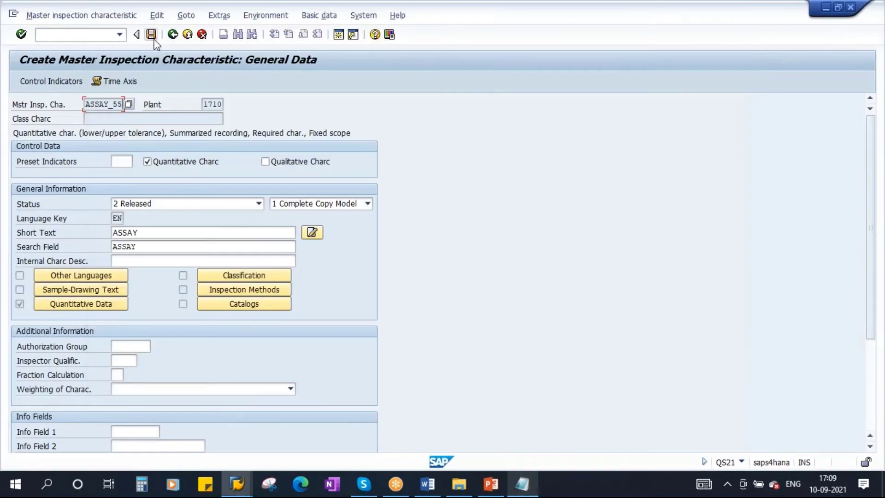
left_click(152, 35)
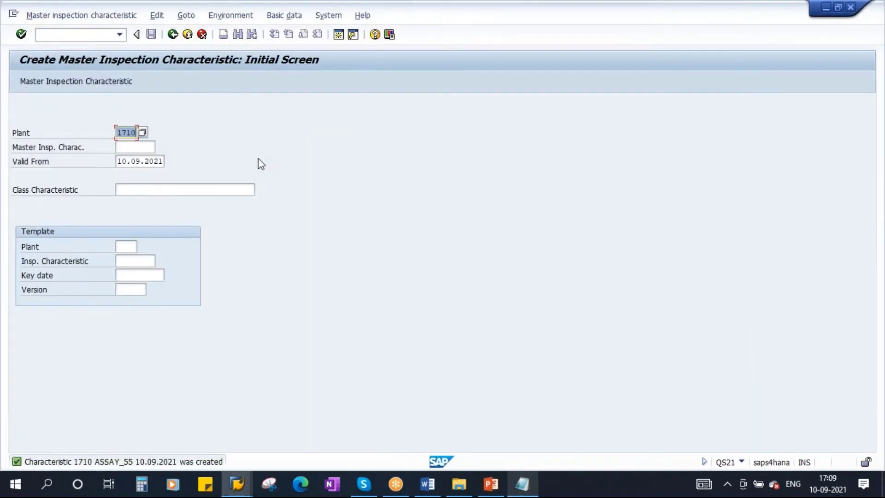
left_click(121, 147)
Step: Enter characteristic PH_55 and record it as item '2.' in the notes
type("PH")
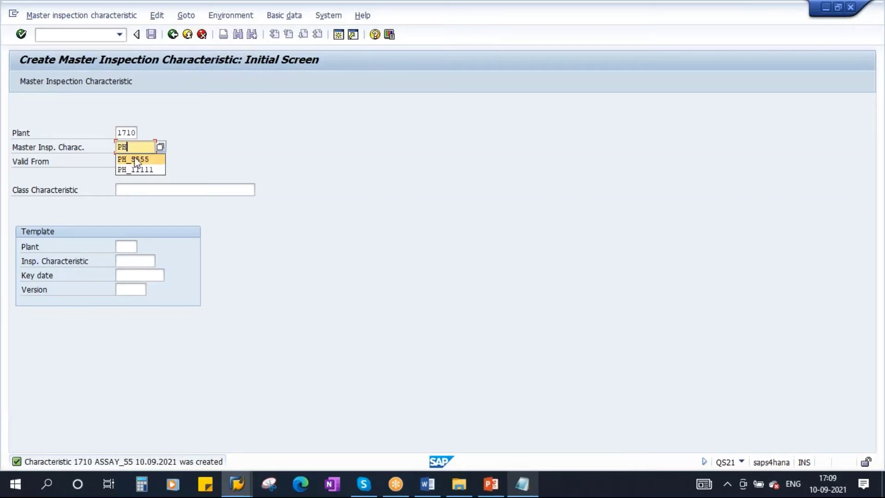
left_click(133, 159)
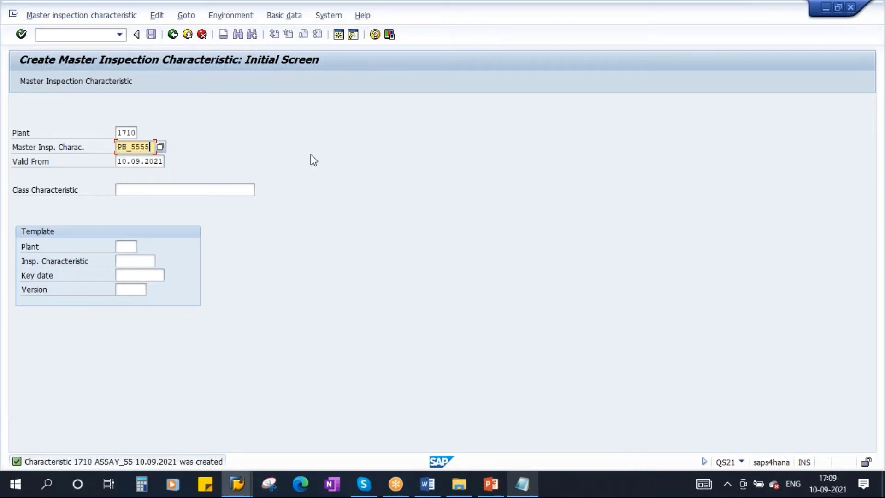
key("BackSpace")
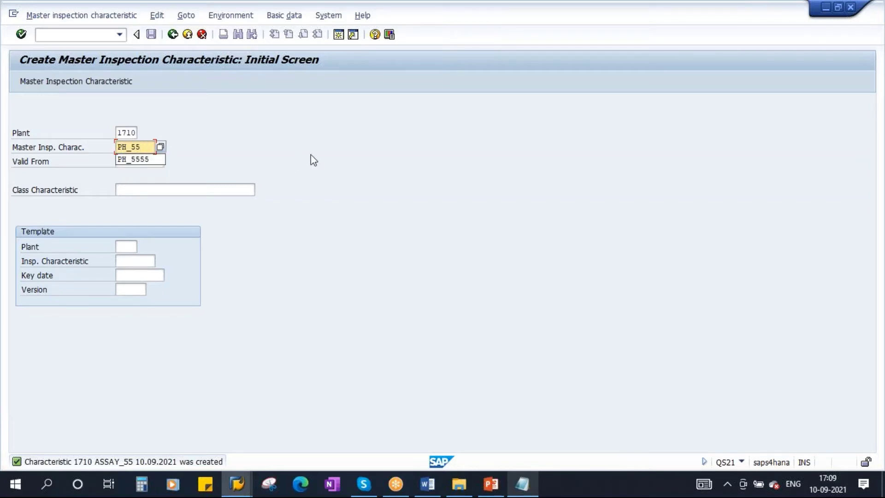
key("Escape")
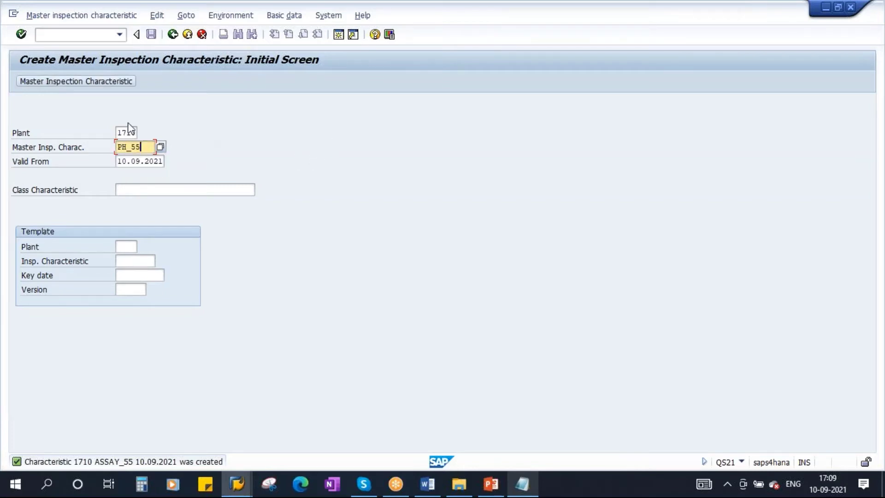
left_click_drag(150, 147, 70, 151)
key("ctrl+c")
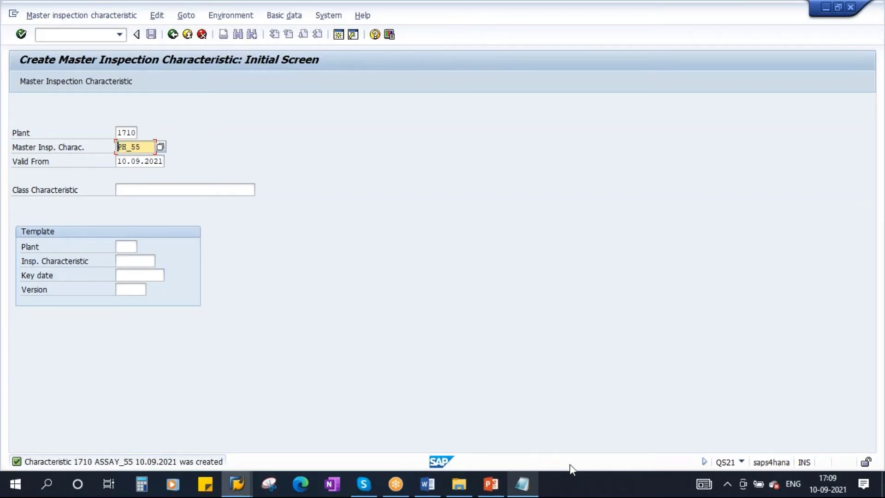
left_click(522, 484)
key("Return")
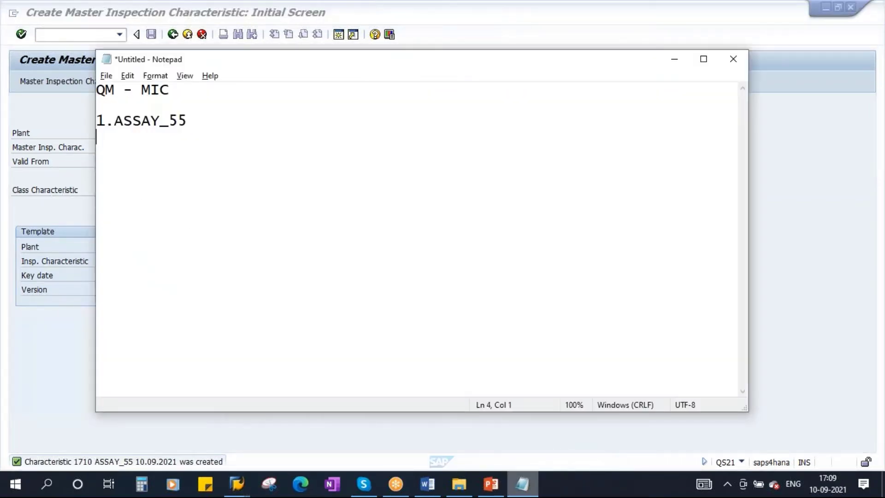
type("2.")
key("ctrl+v")
key("alt+Tab")
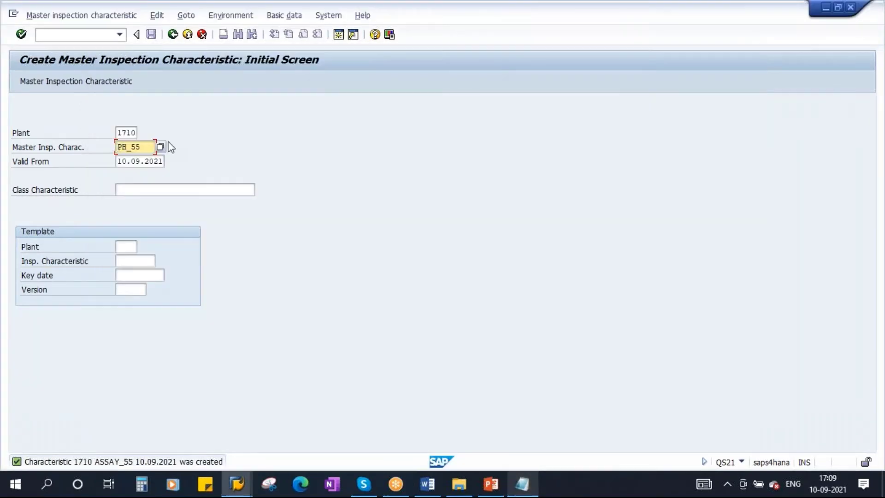
key("Return")
Step: Make PH_55 quantitative, 2 Released, Complete Copy Model, with short text and search field pH
left_click(180, 162)
left_click(259, 203)
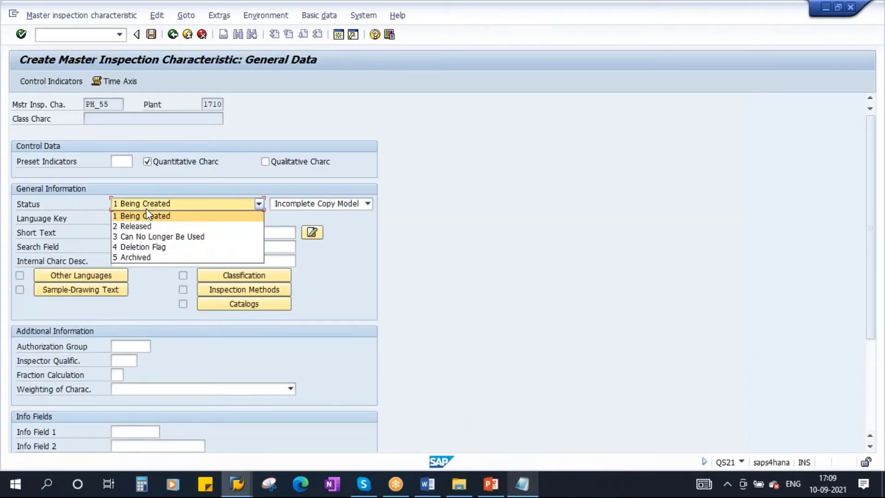
left_click(134, 227)
left_click(328, 205)
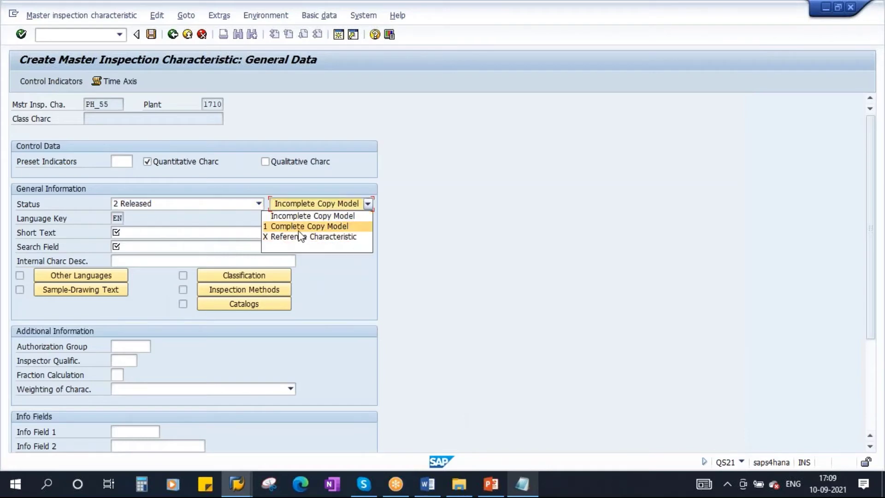
left_click(302, 227)
left_click(147, 234)
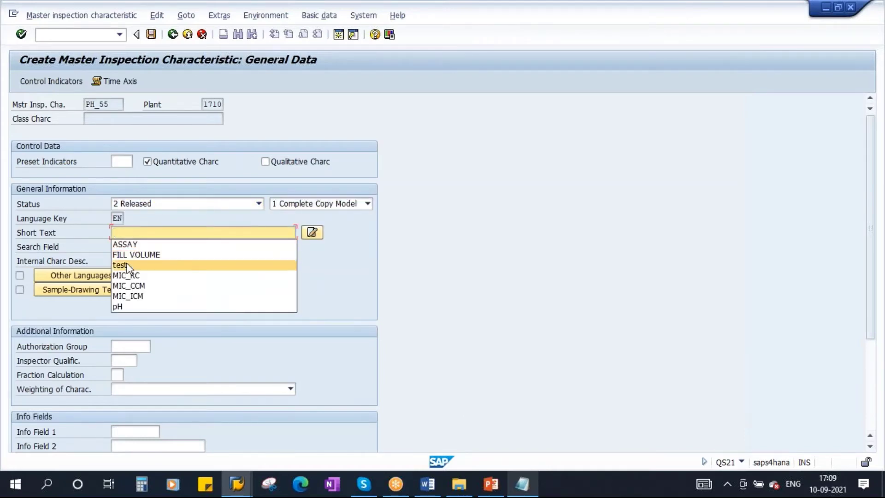
left_click(122, 304)
left_click(132, 249)
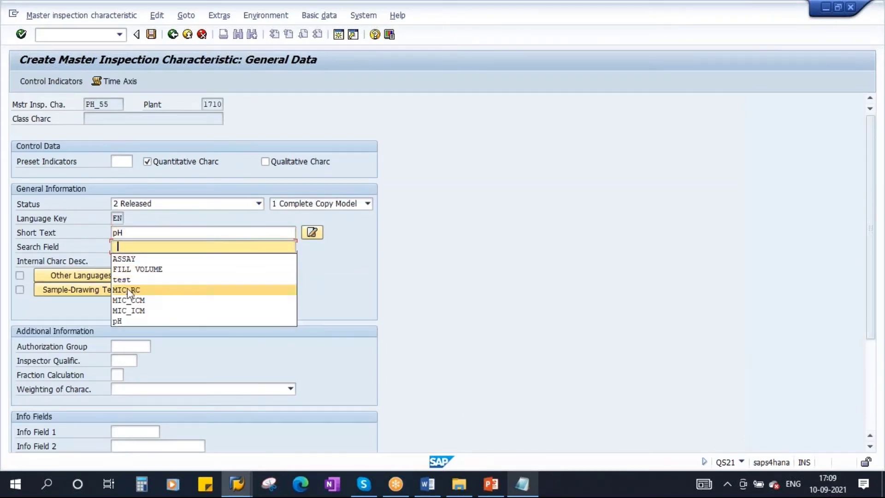
left_click(123, 319)
Step: Require lower and upper limits, target value check and sampling procedure, without a tolerance key
left_click(58, 82)
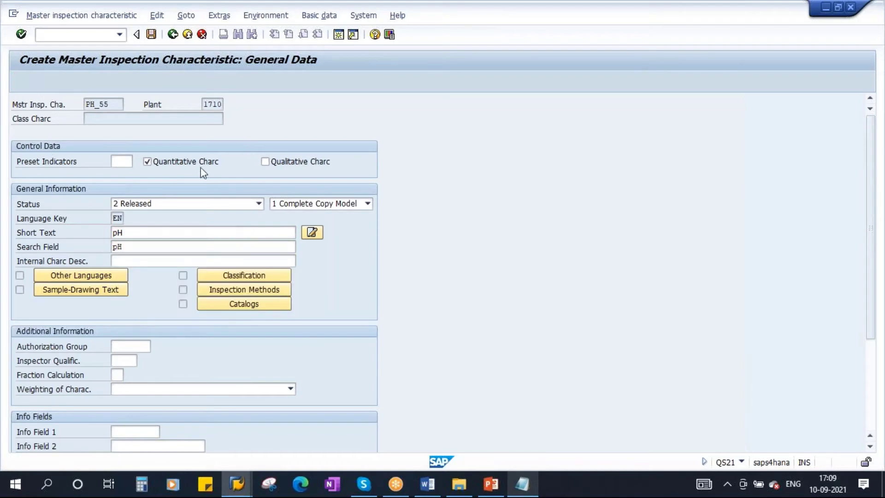
left_click(74, 182)
left_click(227, 183)
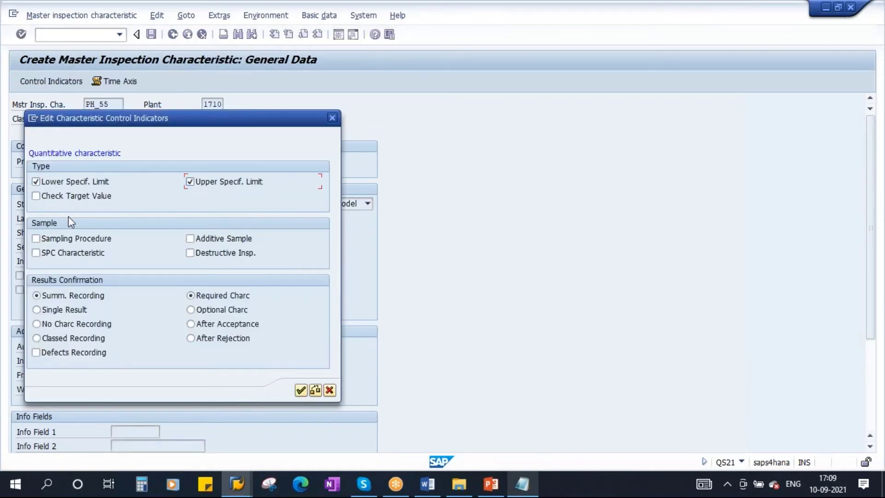
left_click(74, 197)
left_click(75, 240)
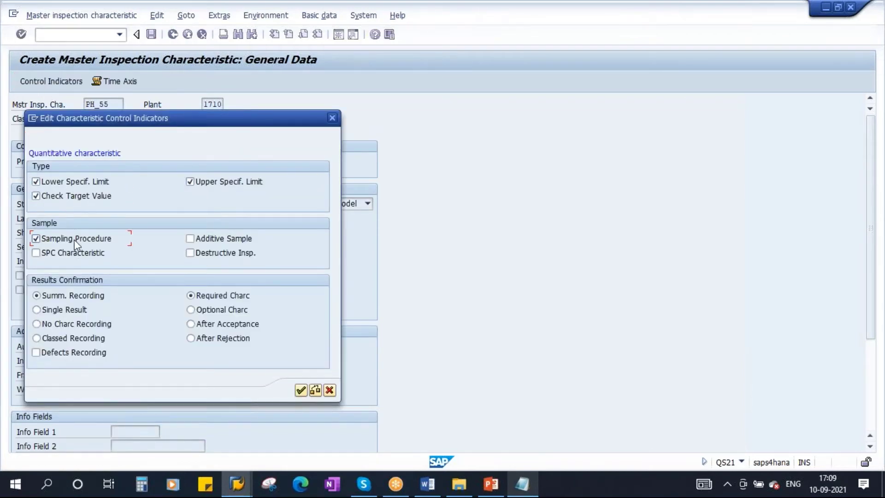
left_click(301, 391)
left_click(287, 420)
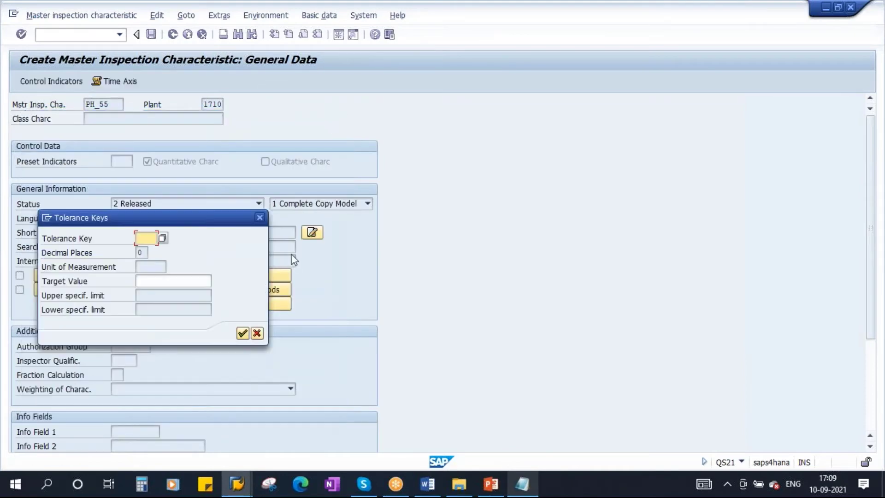
left_click(241, 333)
Step: Give PH_55 target value 7, lower limit 0 and upper limit 14, and save it
left_click(274, 183)
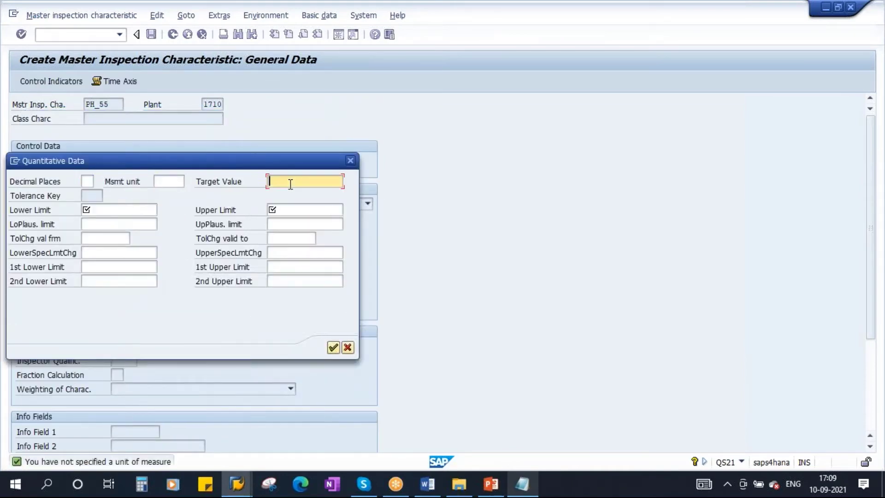
left_click(166, 181)
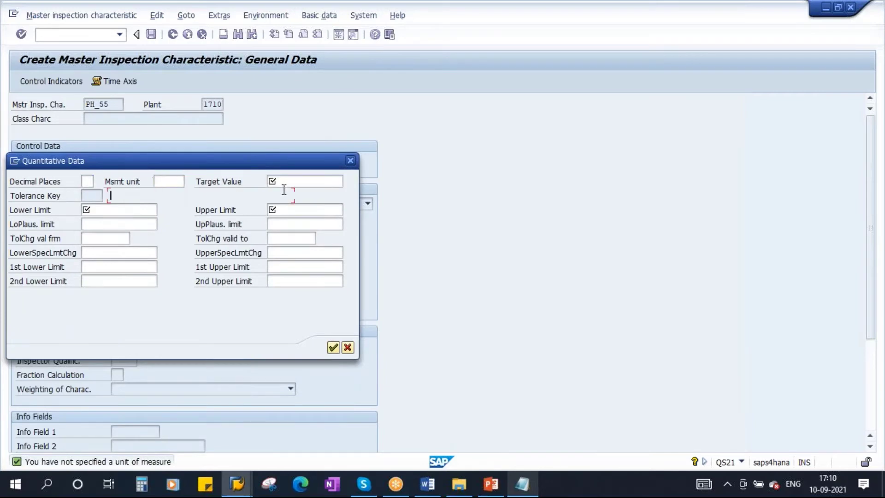
left_click(285, 183)
type("7")
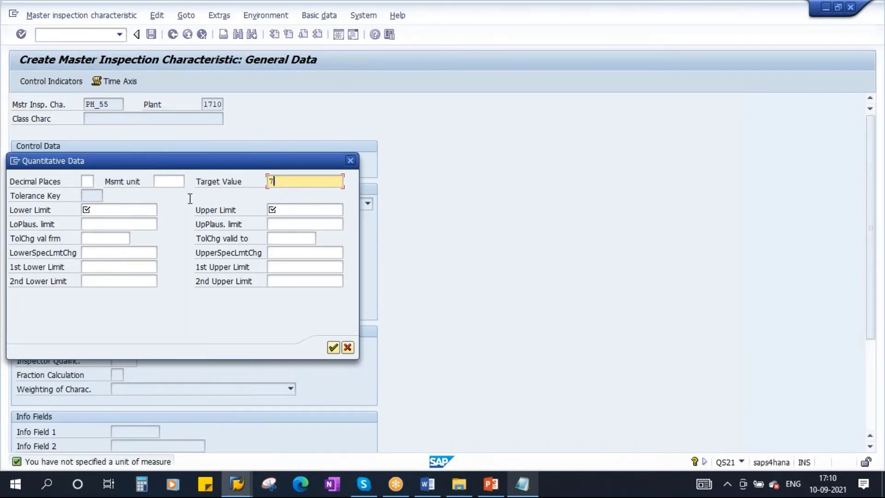
left_click(102, 210)
type("0")
left_click(285, 211)
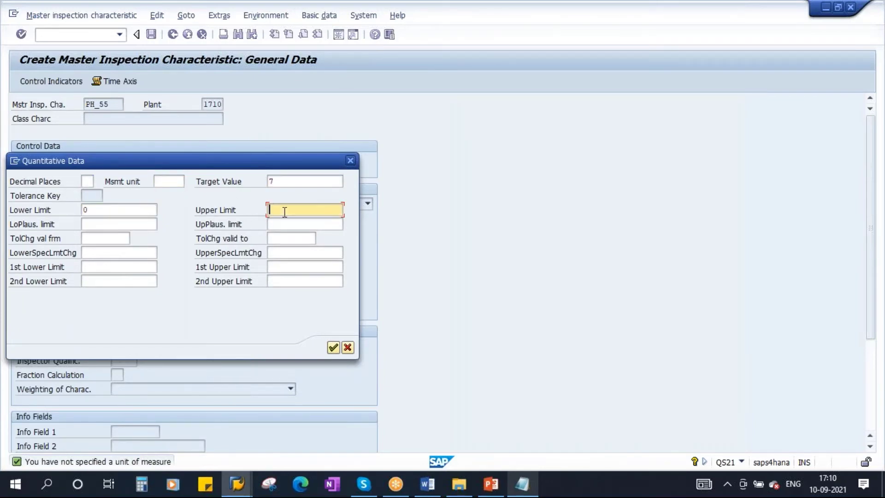
type("14")
left_click_drag(171, 166, 449, 166)
left_click(548, 311)
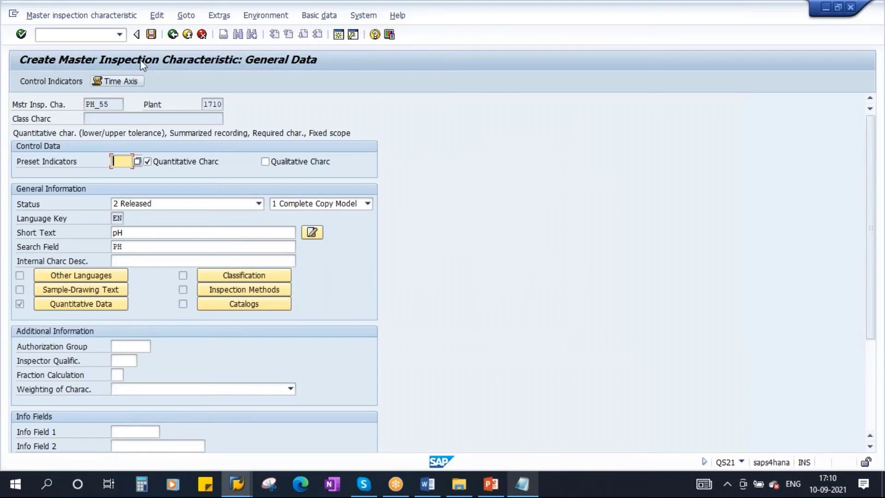
left_click(151, 34)
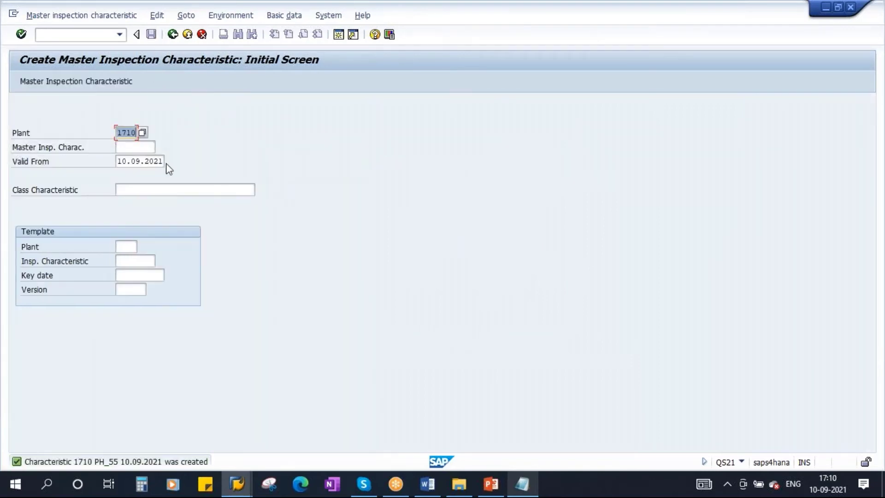
Step: Add the heading 'Batch Classification - Class Characteristics' with item '1' below the MIC list
left_click(522, 484)
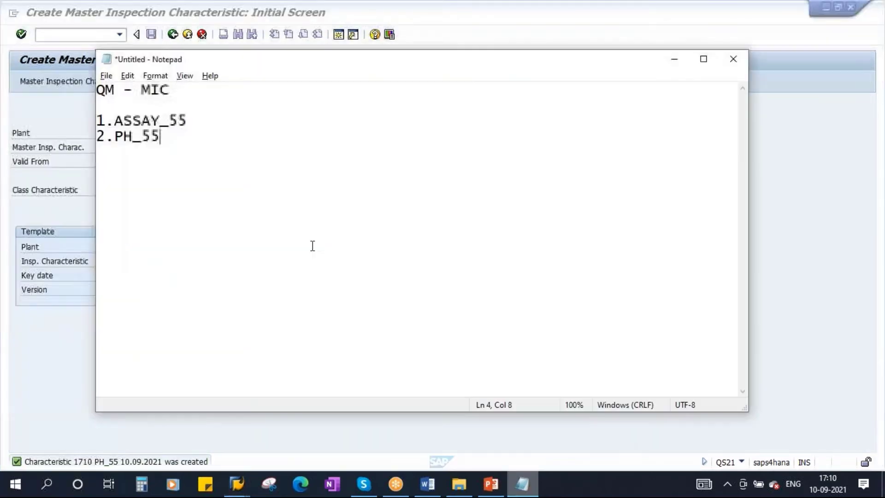
left_click(186, 136)
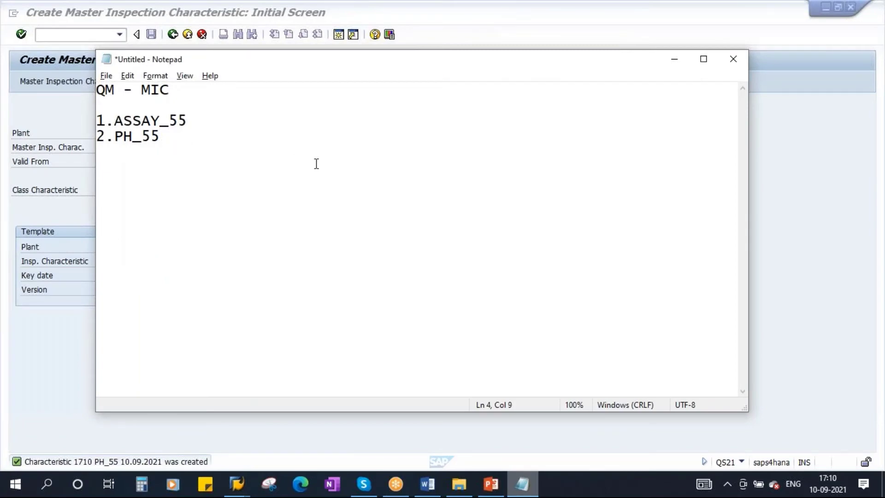
key("Return")
key("Return")
type("Batch ")
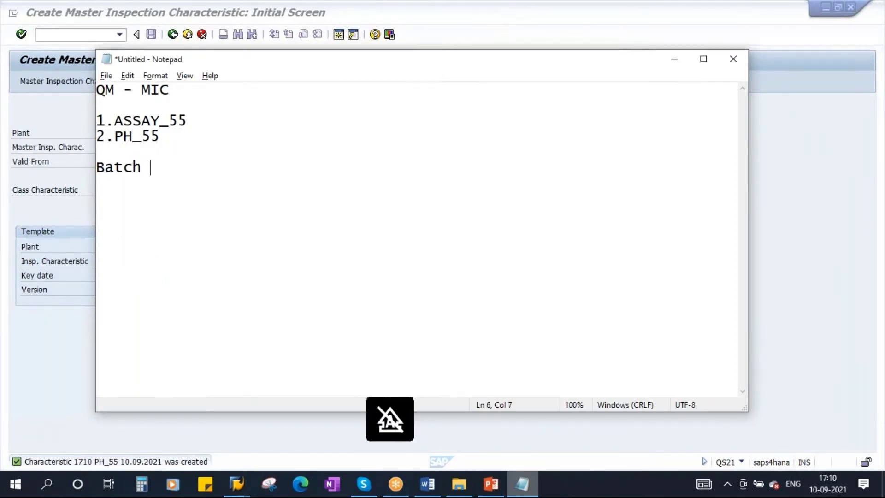
type("Classification")
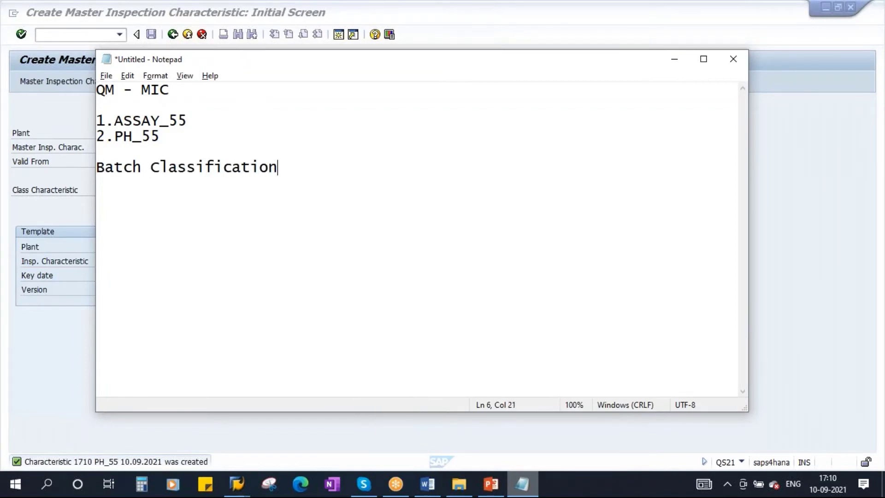
key("Return")
left_click_drag(141, 90, 169, 90)
left_click(312, 171)
type("- ")
type("Class ")
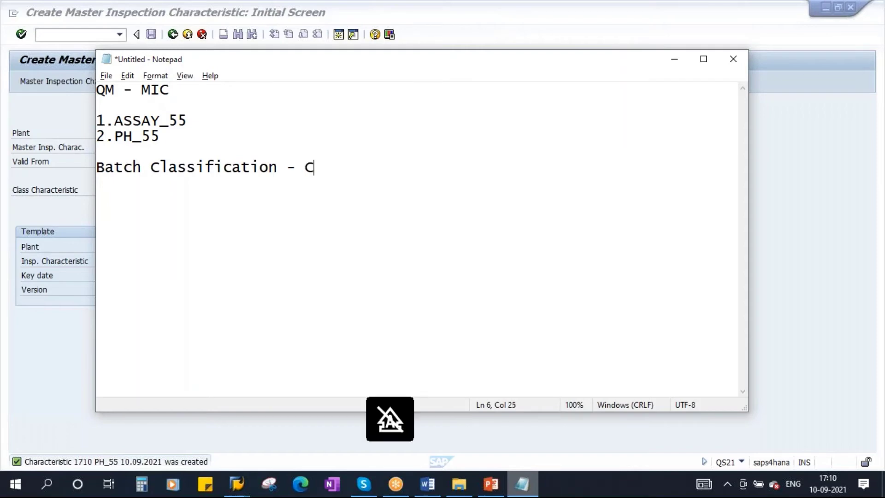
type("Car")
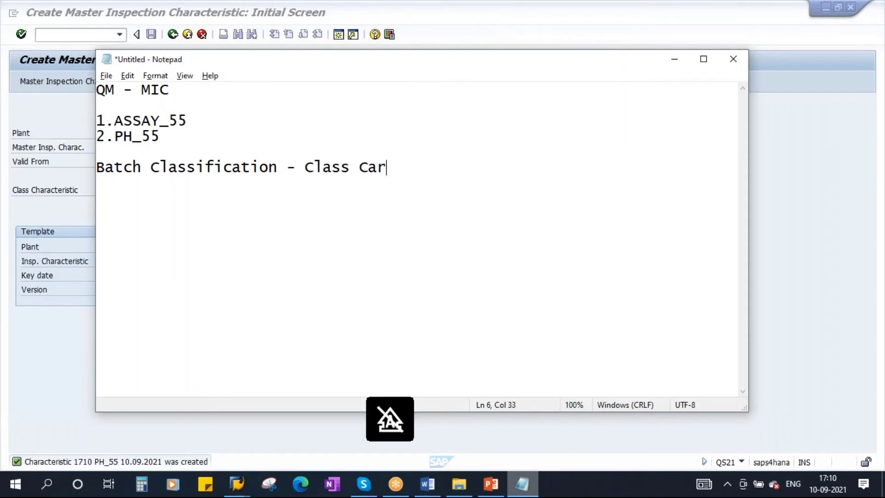
key("BackSpace")
key("BackSpace")
type("haract")
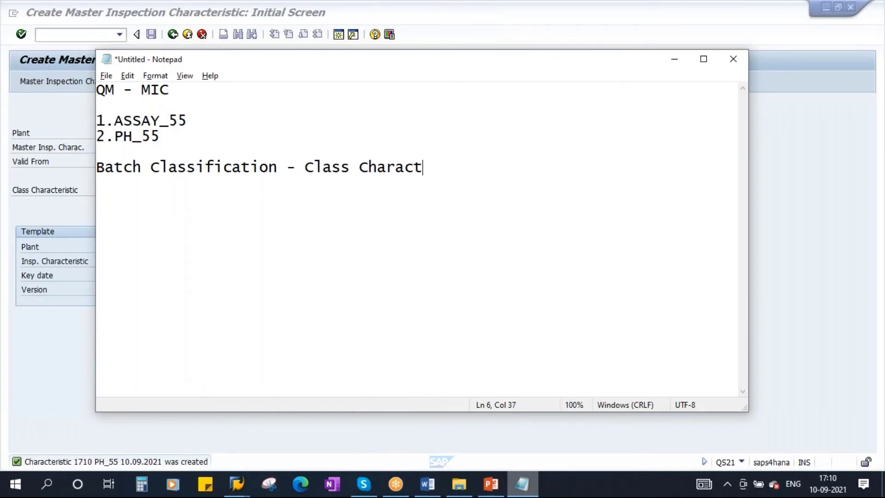
type("eristics")
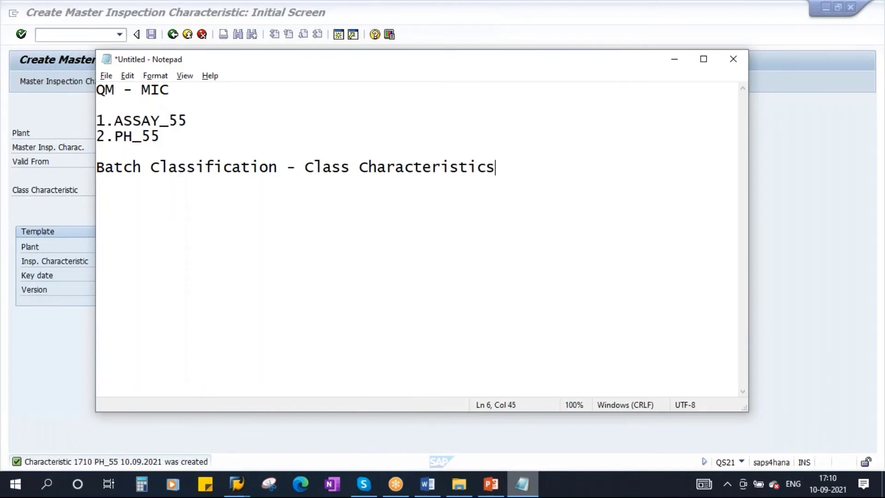
key("Return")
type("1.")
key("alt+Tab")
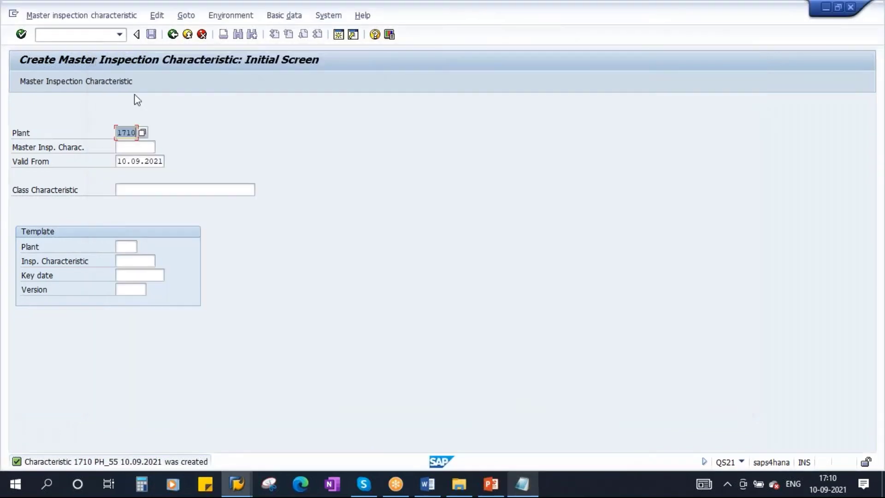
Step: Open CT04 and enter the new characteristic name Z_ASSAY_55
left_click(173, 34)
type("ct0")
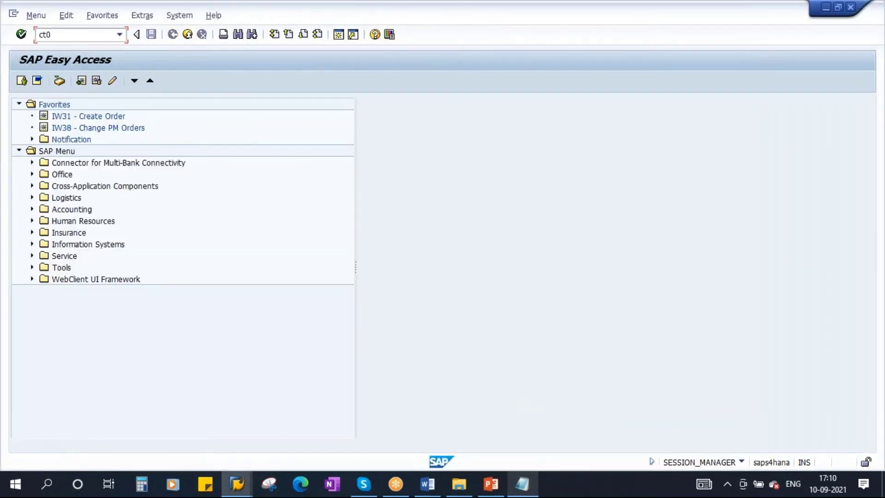
type("4")
key("Return")
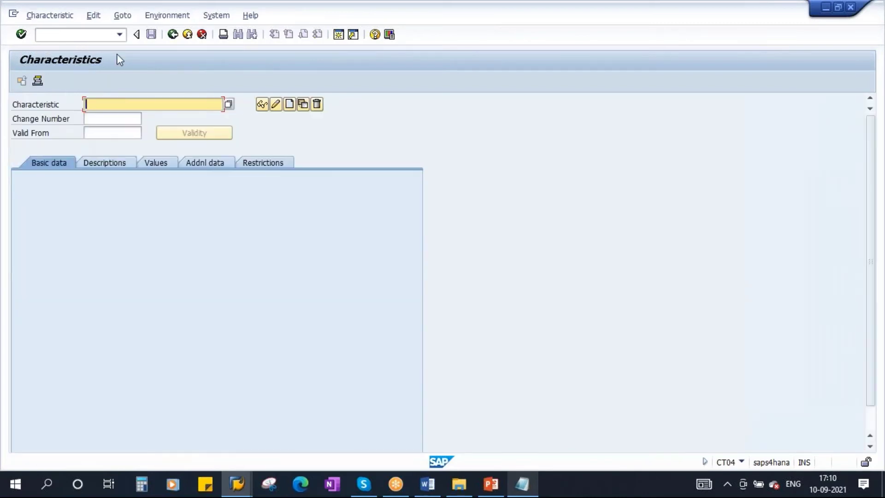
type("Z")
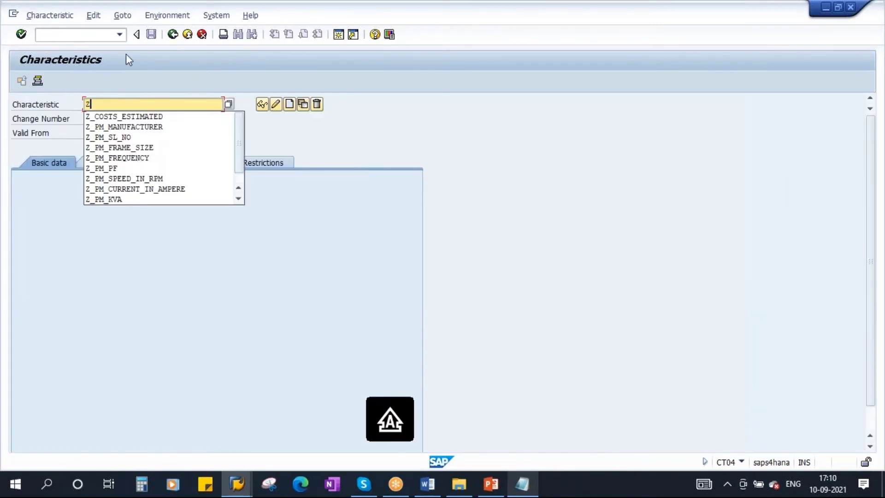
type("_ASSAY")
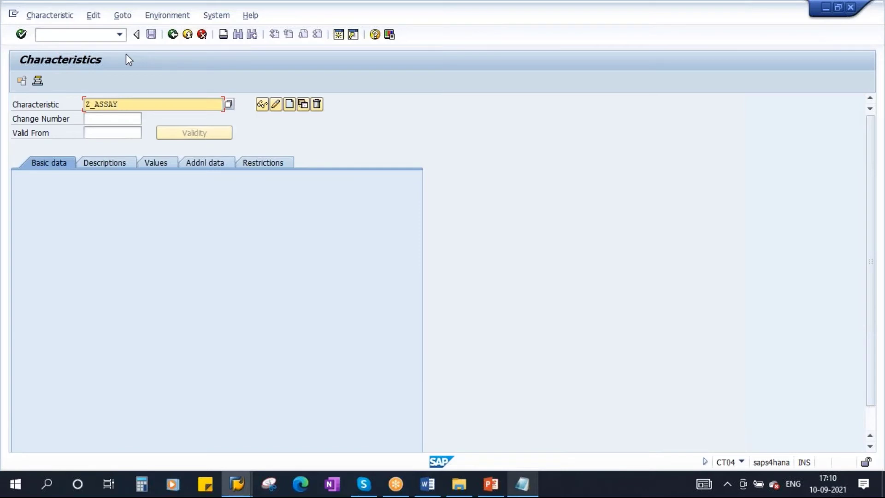
type("_55")
Step: Record Z_ASSAY_55 as item 1 in the notes
left_click_drag(148, 103, 63, 102)
key("ctrl+c")
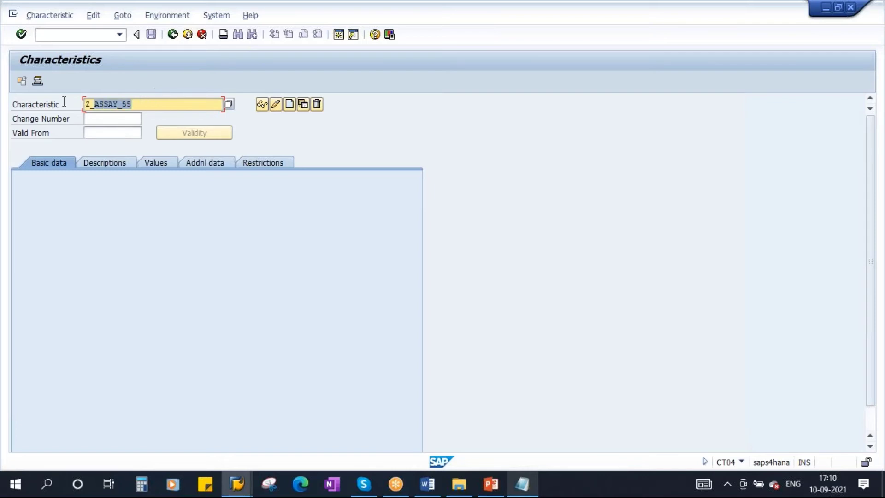
key("Left")
left_click(522, 484)
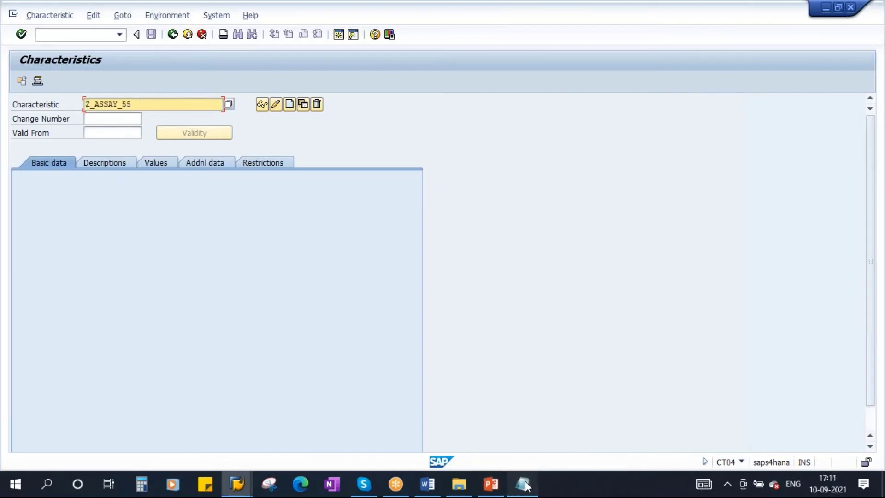
key("ctrl+v")
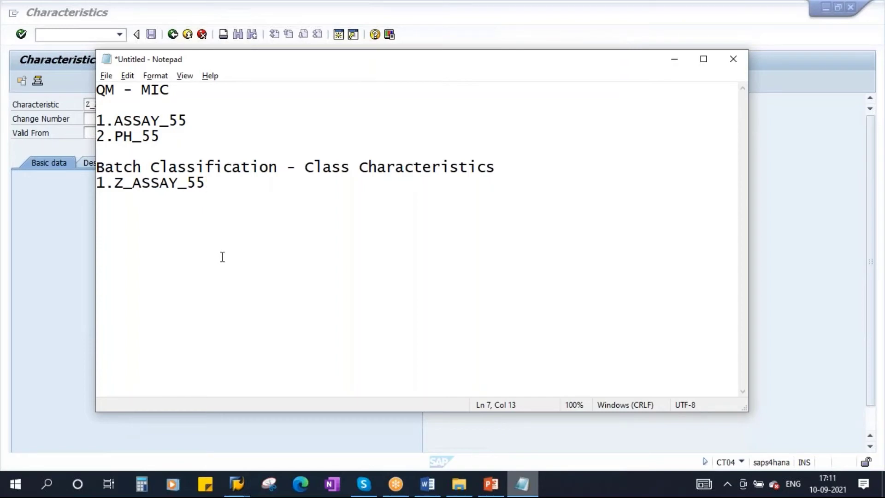
key("alt+Tab")
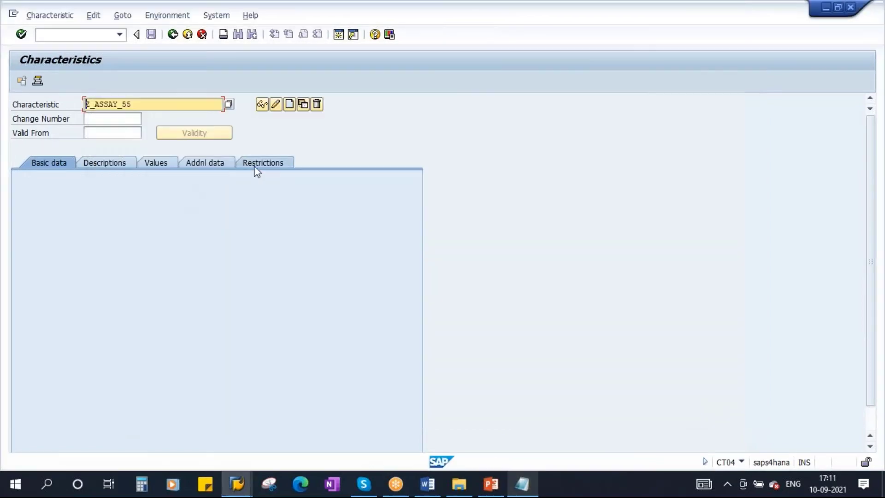
Step: Define Z_ASSAY_55 with description ASSAY, numeric format of length 3 and unit %
left_click(289, 104)
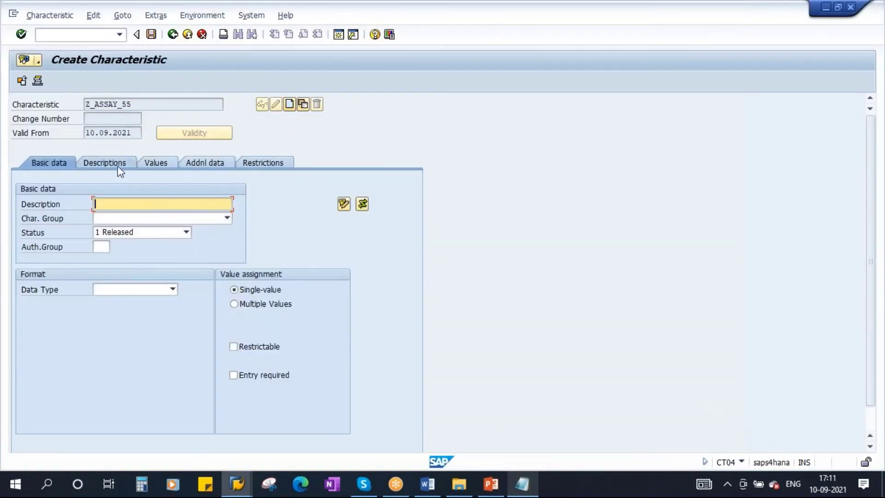
type("ASSAY")
left_click(172, 289)
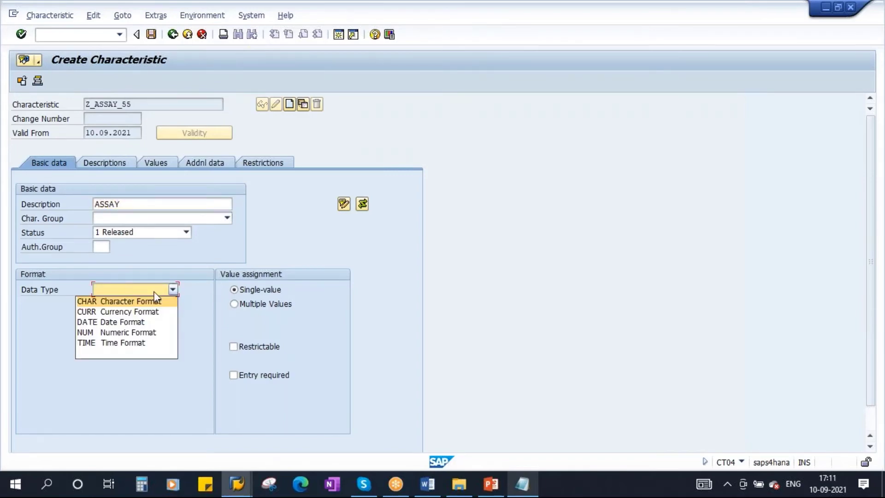
left_click(150, 332)
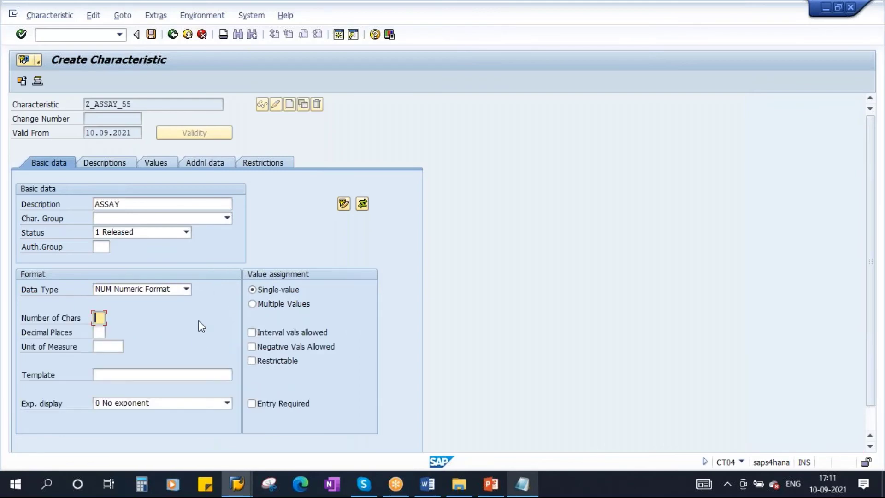
type("3")
key("Tab")
key("Tab")
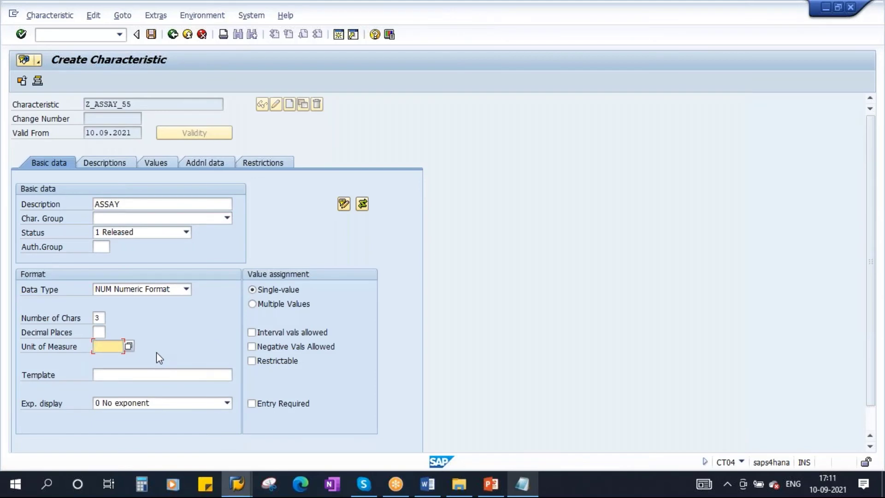
type("%")
key("Return")
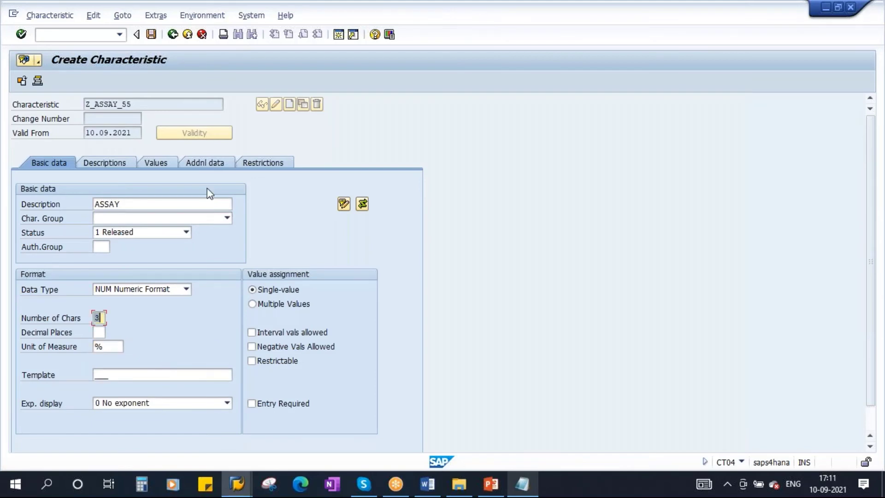
Step: Enter the allowed value range 90 - 110 % and save Z_ASSAY_55
left_click(159, 163)
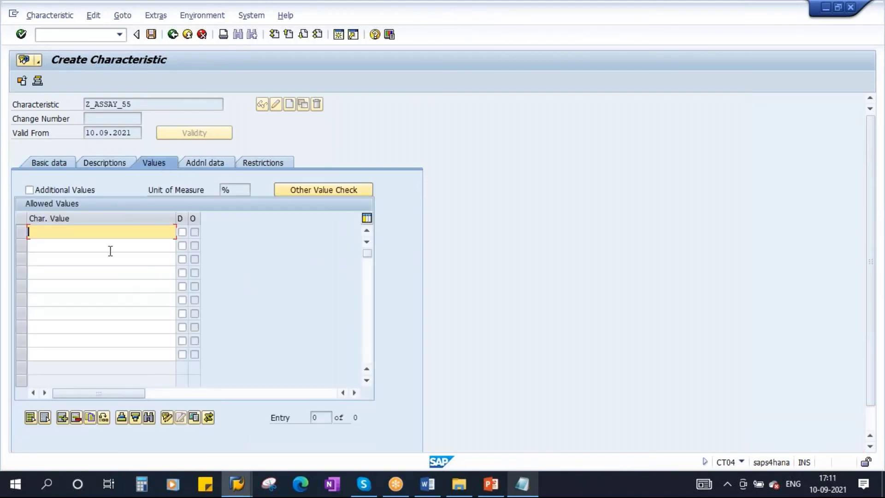
type("90 - 110 %")
key("Return")
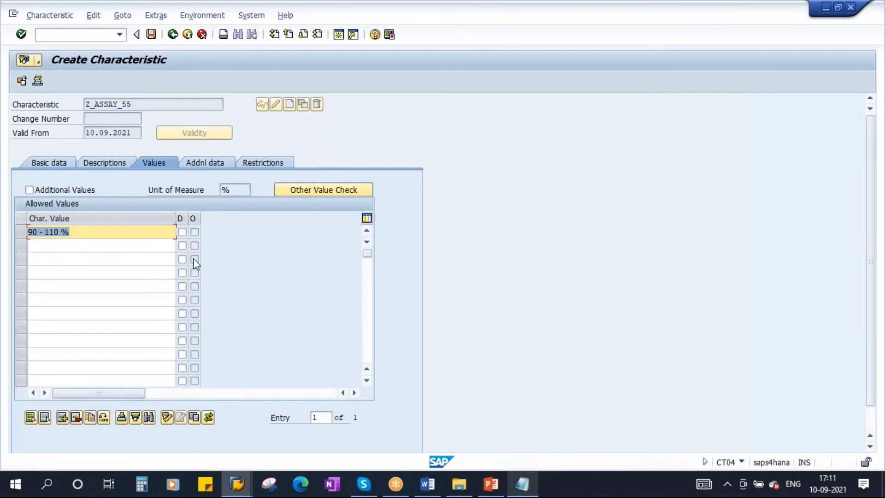
left_click(114, 237)
left_click(523, 485)
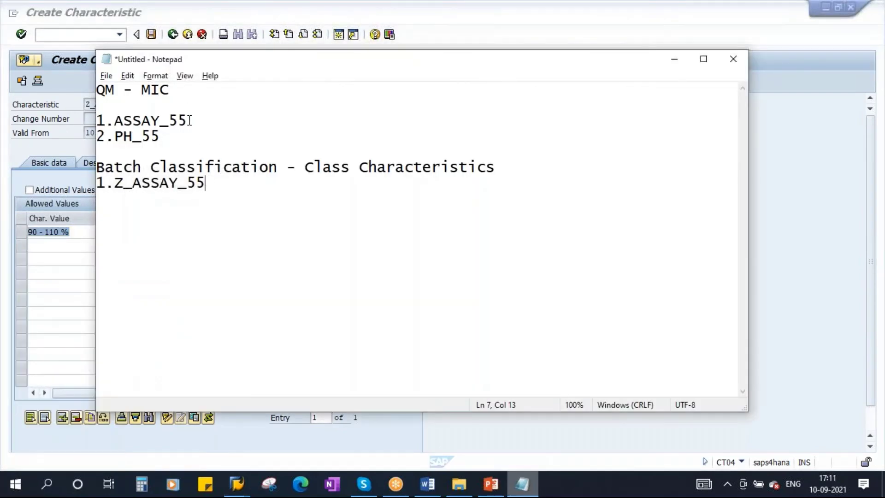
left_click(188, 121)
key("alt+Tab")
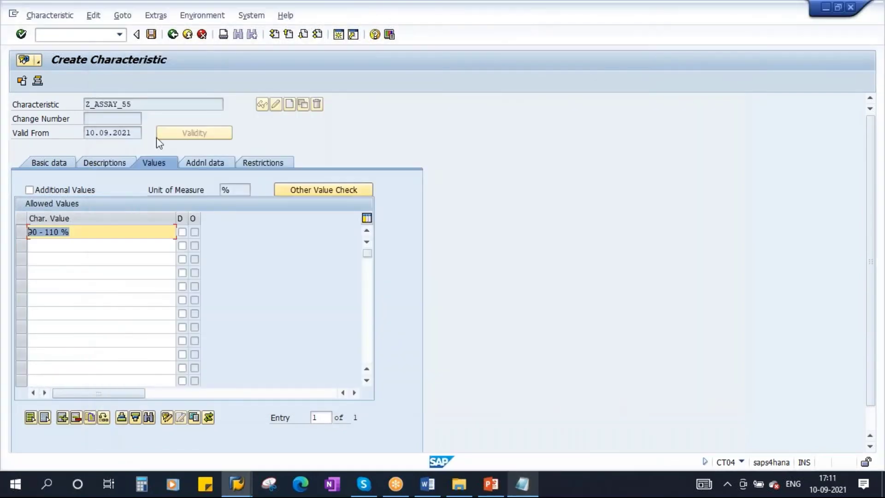
left_click(150, 35)
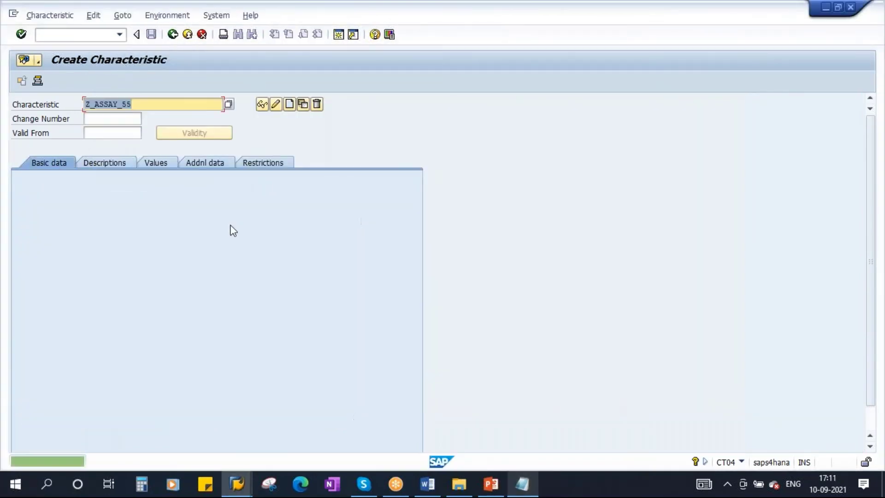
left_click(143, 105)
left_click_drag(142, 105, 48, 107)
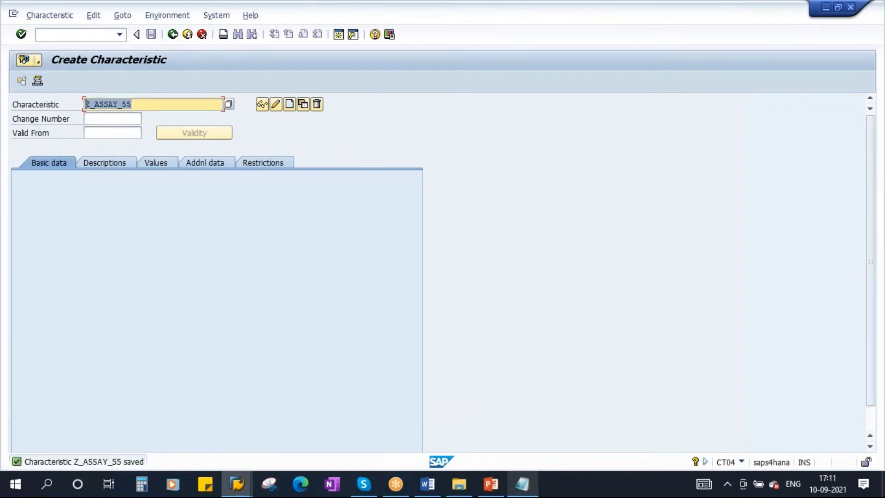
Step: In Notepad, add a blank line under the class characteristics heading and start a '2.' entry
left_click(520, 483)
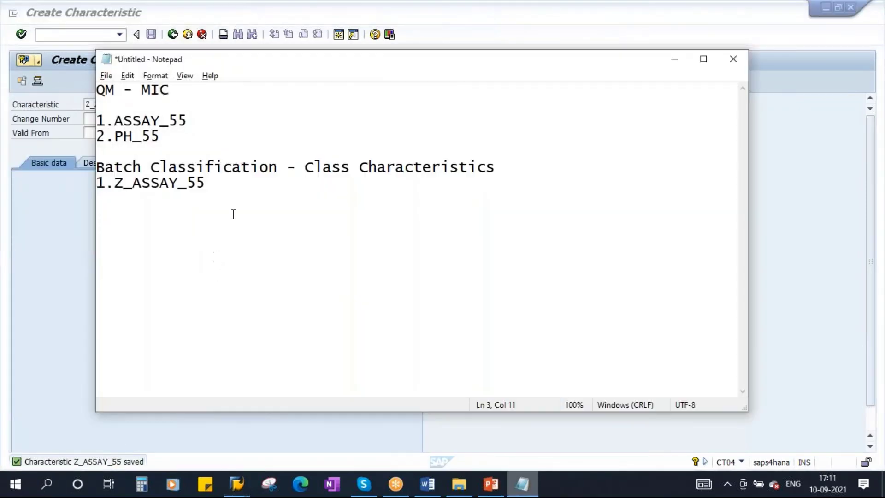
left_click(208, 183)
key("Return")
left_click(503, 166)
key("Return")
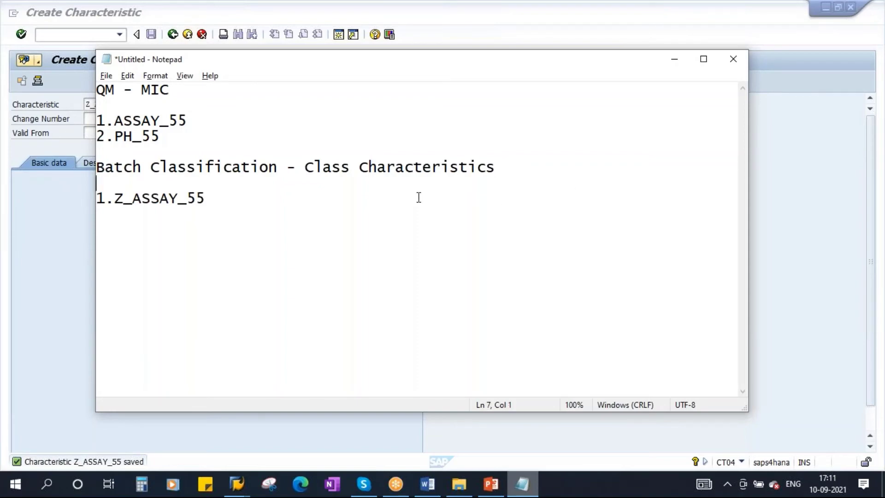
left_click(229, 198)
key("Return")
type("2.")
Step: In CT04, change the characteristic name from Z_ASSAY_55 to Z_PH_55
key("alt+Tab")
left_click(101, 105)
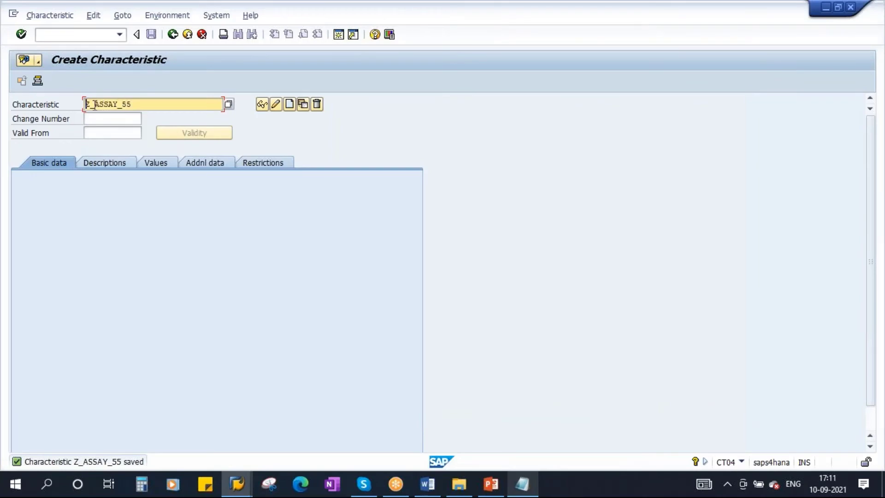
left_click_drag(95, 105, 119, 105)
key("BackSpace")
type("PH")
Step: Start creating characteristic Z_PH_55, copy its name, and enter the description pH
left_click(289, 104)
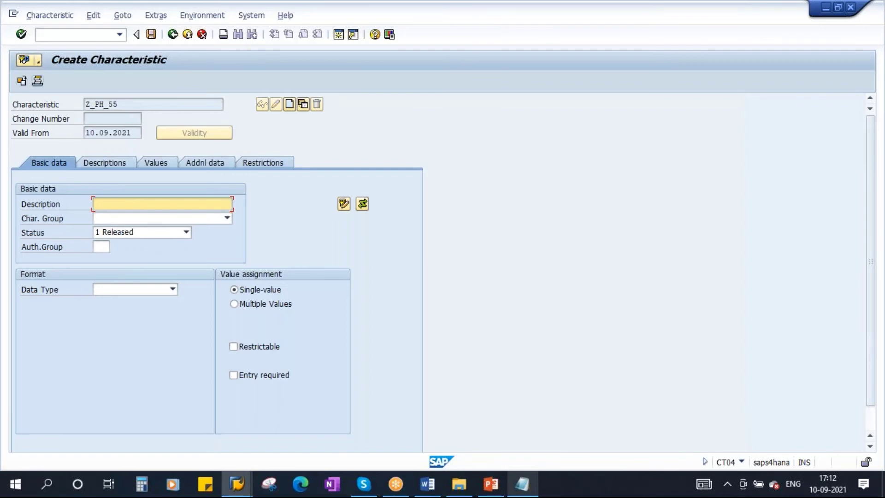
double_click(124, 104)
left_click(120, 203)
type("ph")
key("BackSpace")
key("BackSpace")
type("ph")
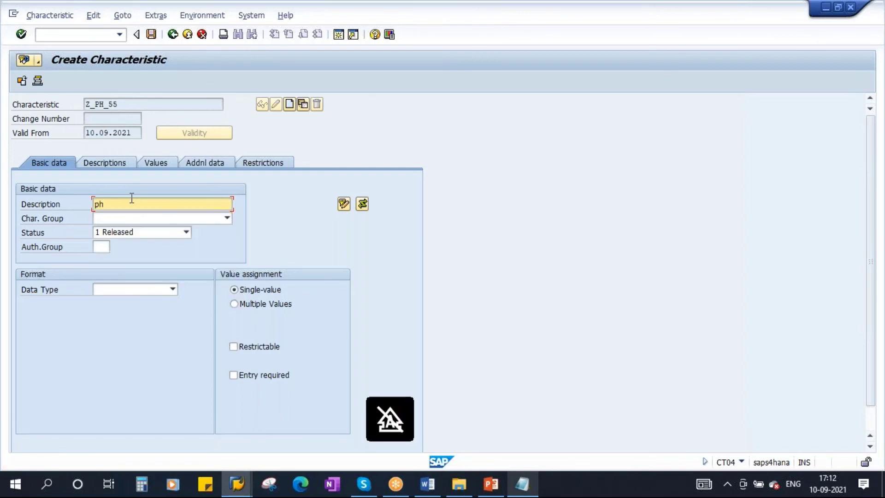
key("BackSpace")
type("H")
Step: Make Z_PH_55 numeric with 2 characters, allow values 0 - 14, and save it
left_click(169, 286)
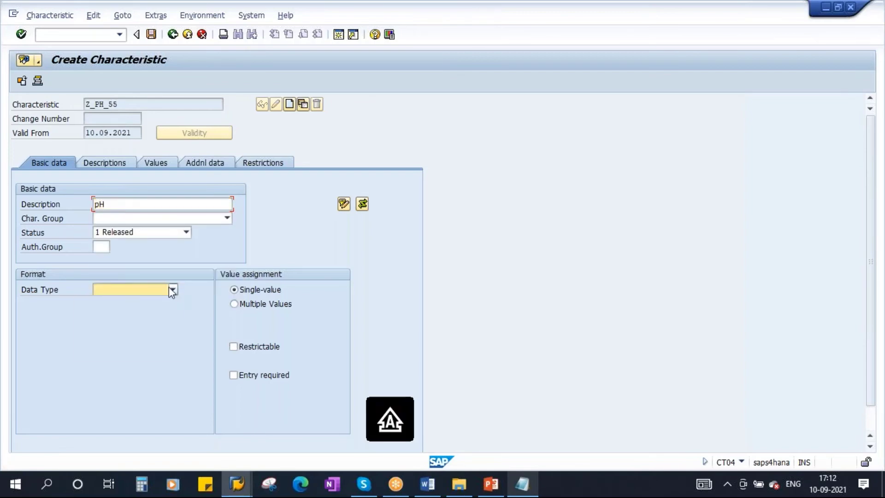
left_click(129, 332)
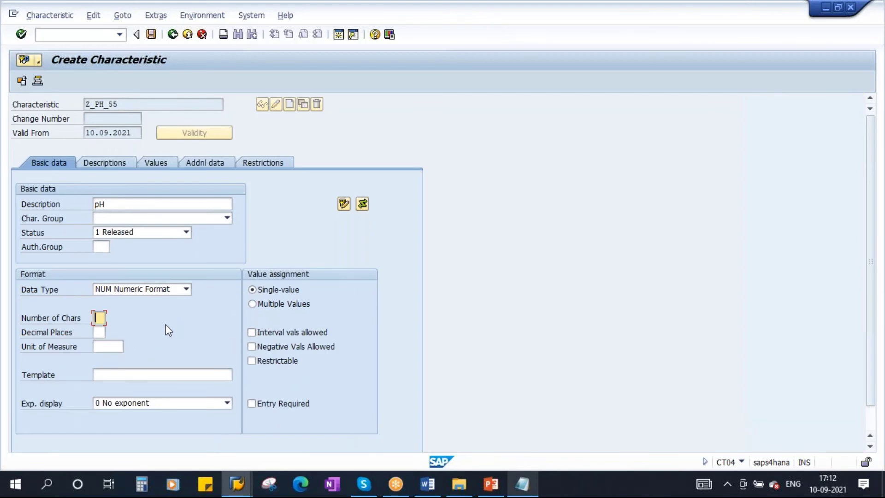
type("2")
left_click(107, 346)
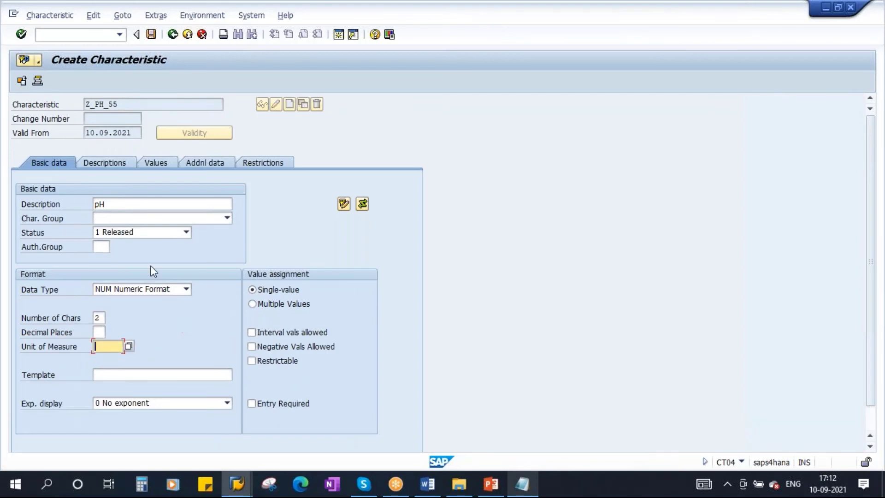
left_click(166, 162)
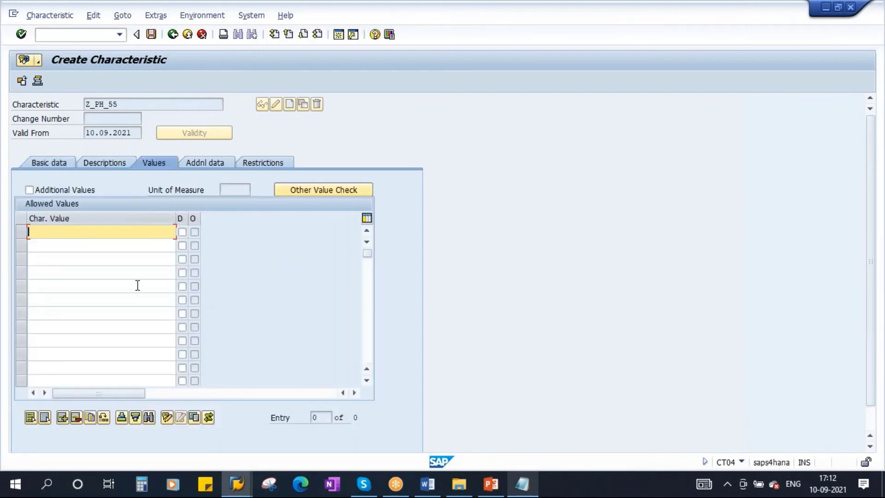
type("0 - 14")
key("Return")
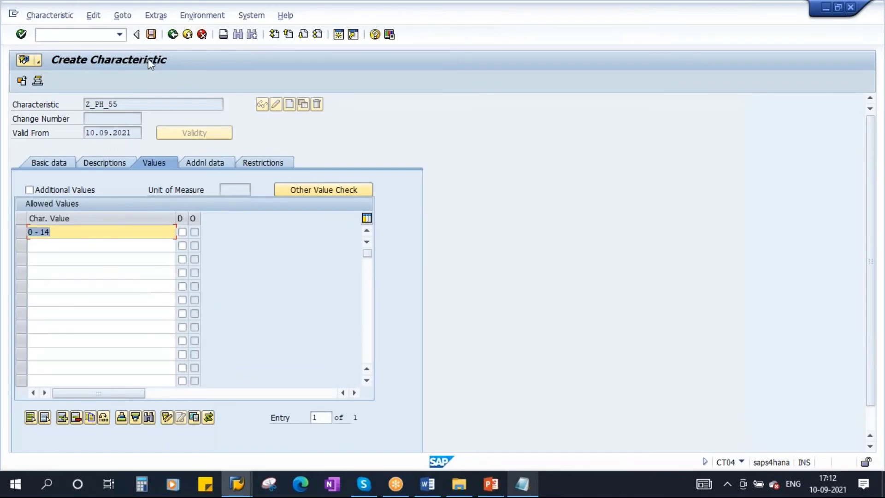
left_click(152, 35)
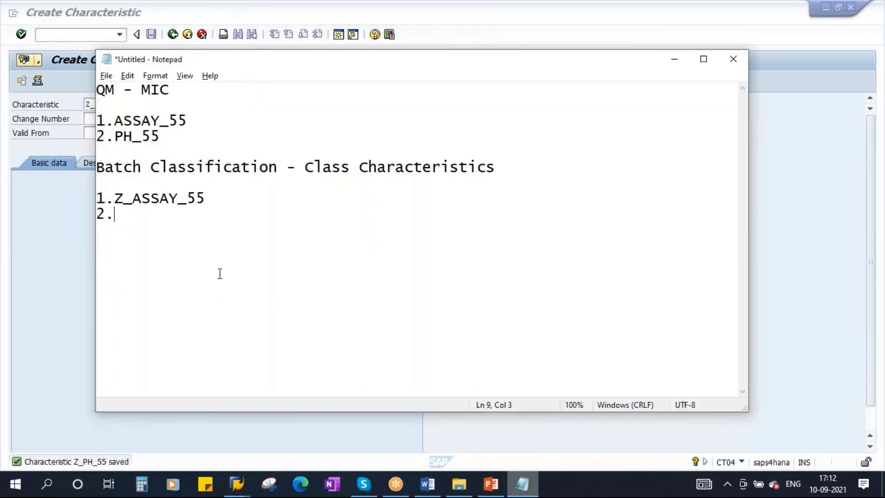
Step: Paste Z_PH_55 as the second class characteristic and add blank lines below the lists
left_click(522, 484)
type("Z_PH_55")
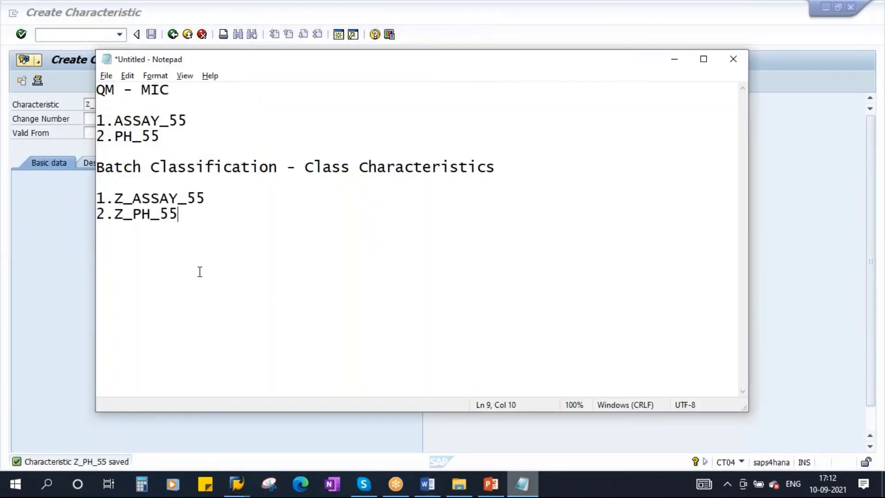
left_click(198, 120)
left_click(316, 237)
key("Return")
key("Return")
Step: Write the note 'MIC (QM) - Batch Char (Batch Classification)', reusing the copied words Batch Classification
type("Q")
key("BackSpace")
type("MIC ")
type("\"Q")
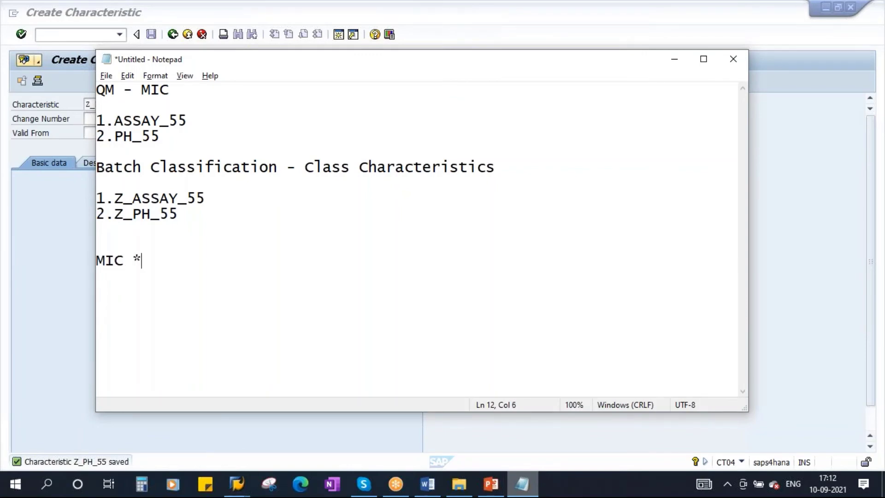
key("BackSpace")
key("BackSpace")
type("(QM) - ")
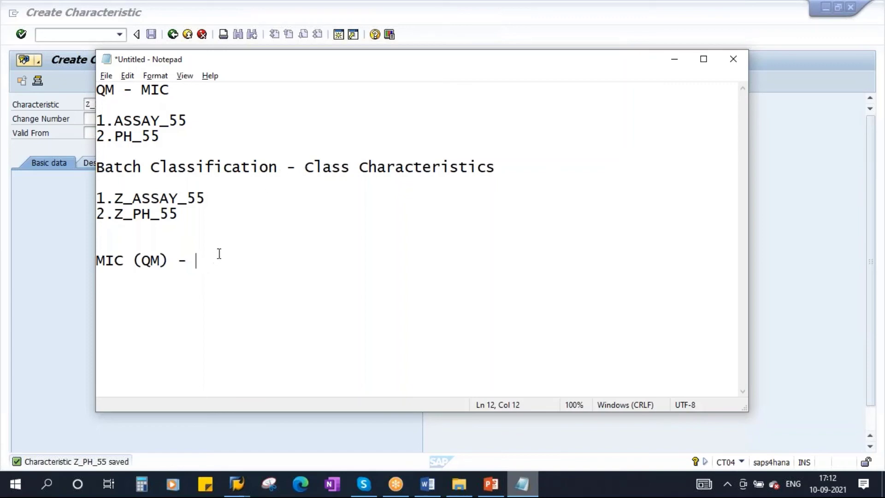
type("BATC")
key("BackSpace")
key("BackSpace")
key("BackSpace")
key("Caps_Lock")
type("atch C")
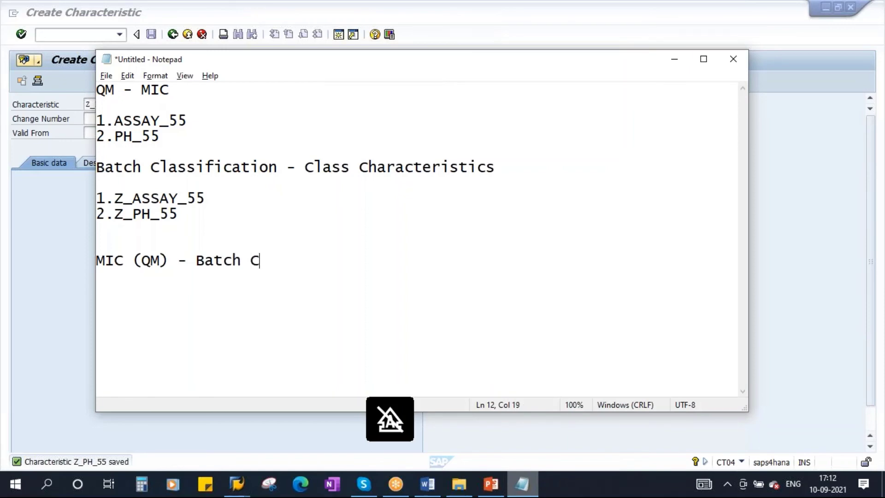
type("har (")
left_click_drag(278, 167, 94, 171)
key("ctrl+c")
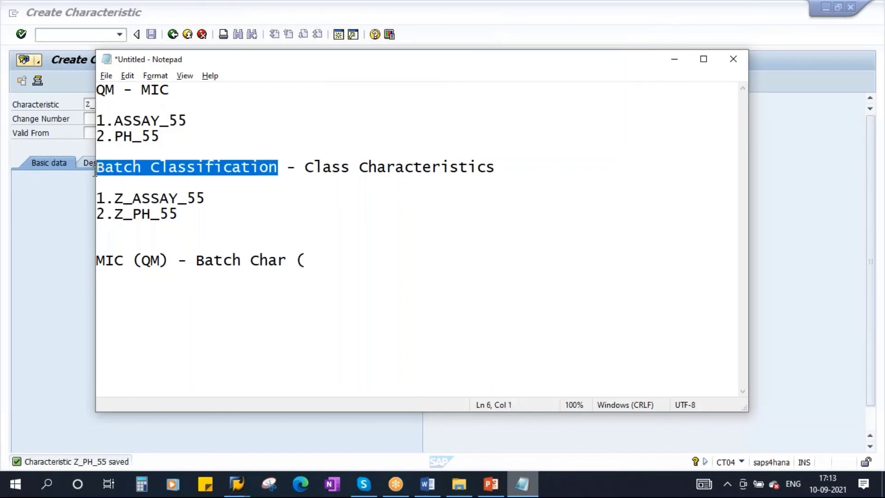
left_click(337, 261)
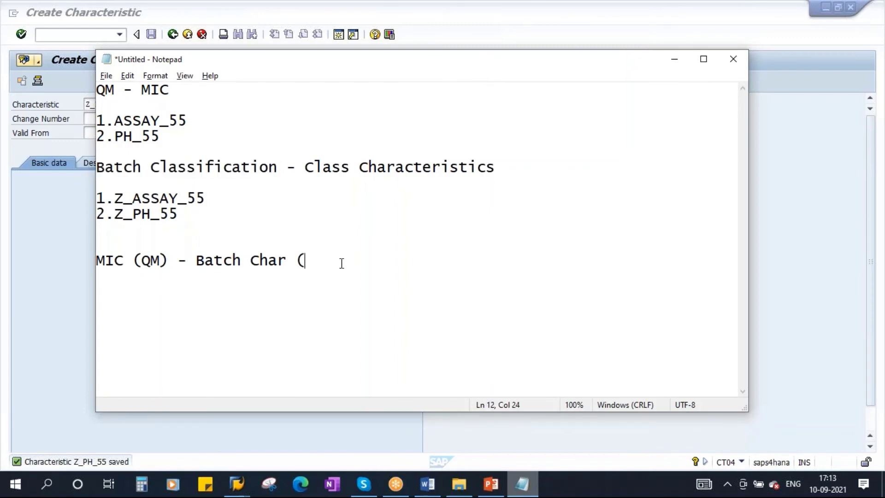
key("ctrl+v")
type(")")
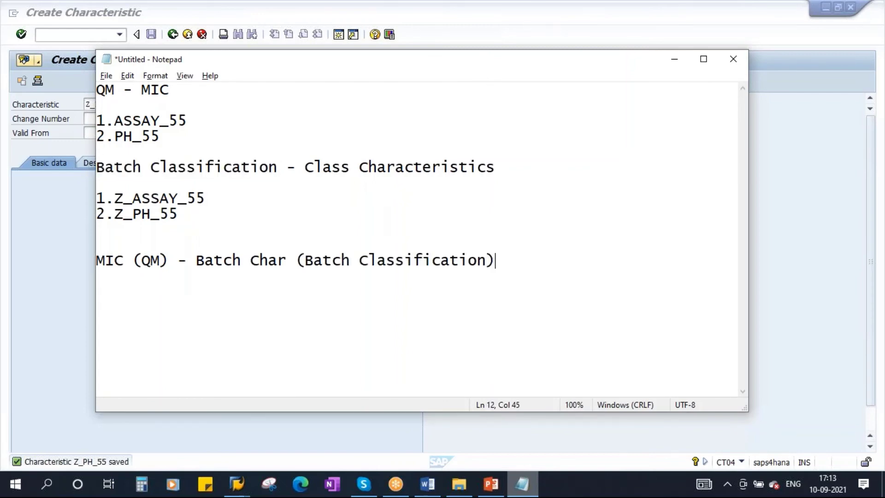
Step: Change the dash into a <-> arrow, start a new line, and select the MIC entries for copying
left_click(184, 261)
type(">")
left_click(169, 260)
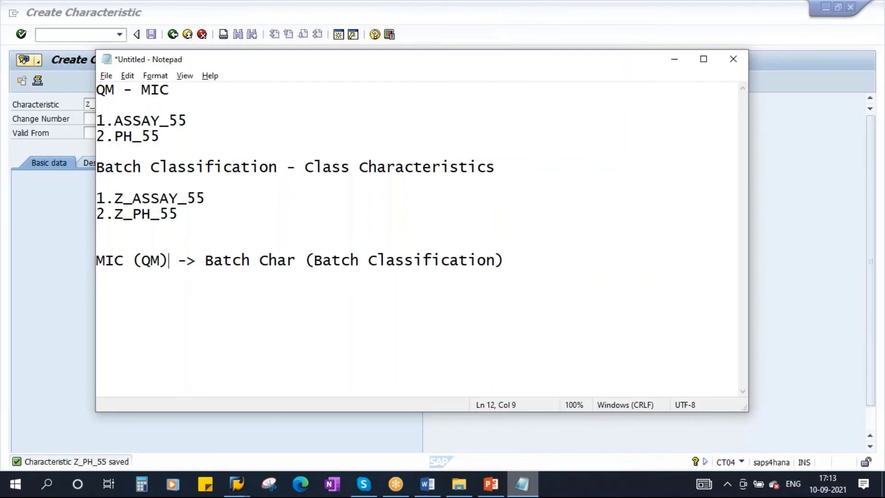
left_click(178, 260)
type("<")
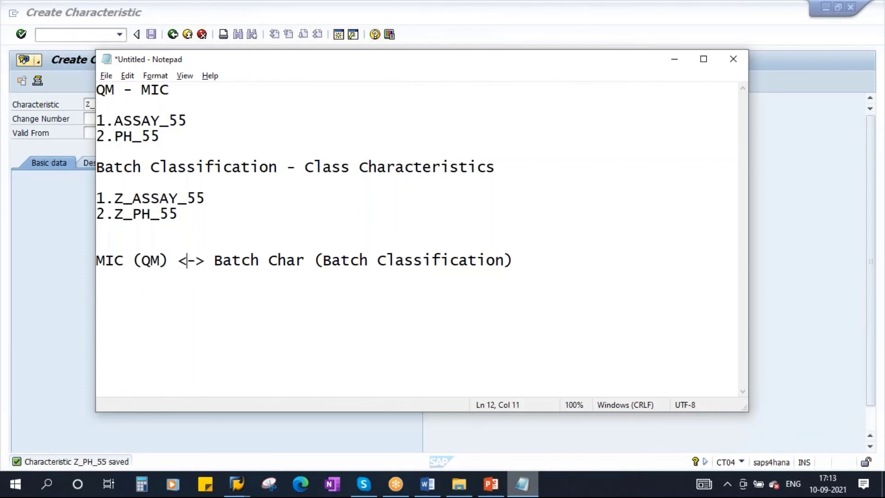
left_click(522, 264)
key("Return")
key("Return")
mouse_move(96, 121)
left_mouse_down()
mouse_move(169, 137)
mouse_move(90, 118)
left_mouse_up()
key("ctrl+c")
left_click(116, 121)
double_click(117, 122)
left_click(160, 121)
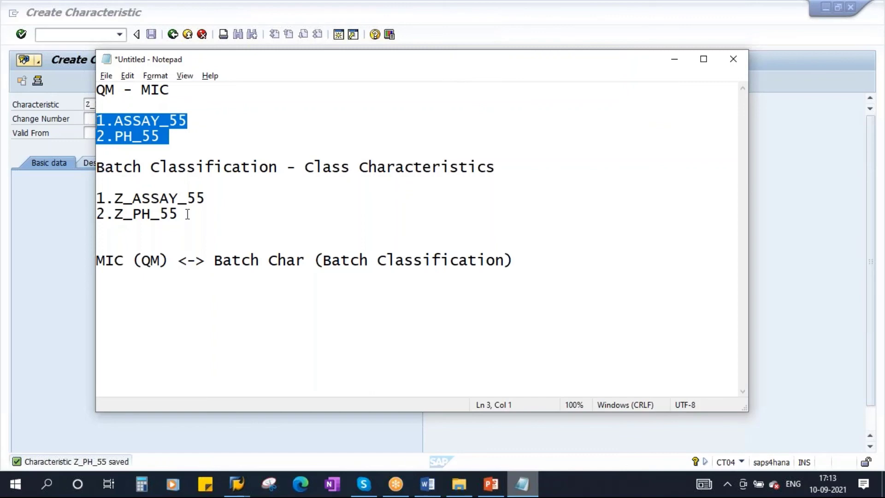
Step: Paste the MIC names under the mapping note, tidy blank lines, and add a dashed separator line
left_click(522, 264)
key("Return")
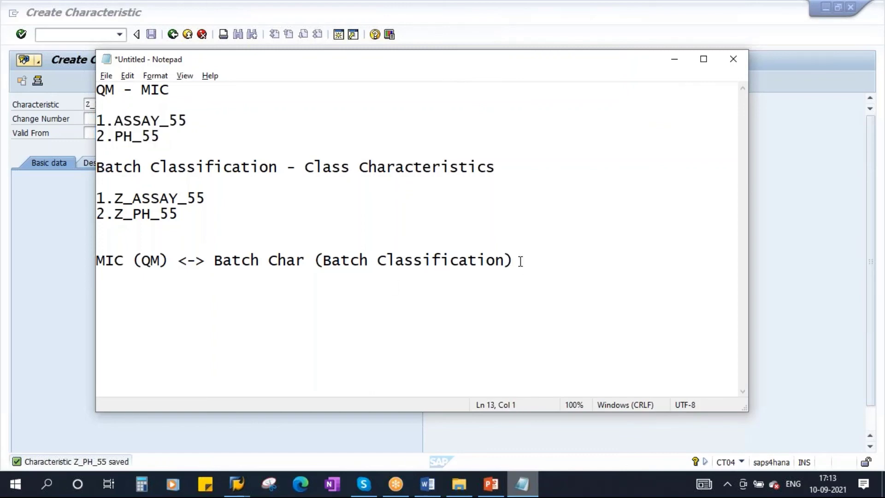
key("ctrl+v")
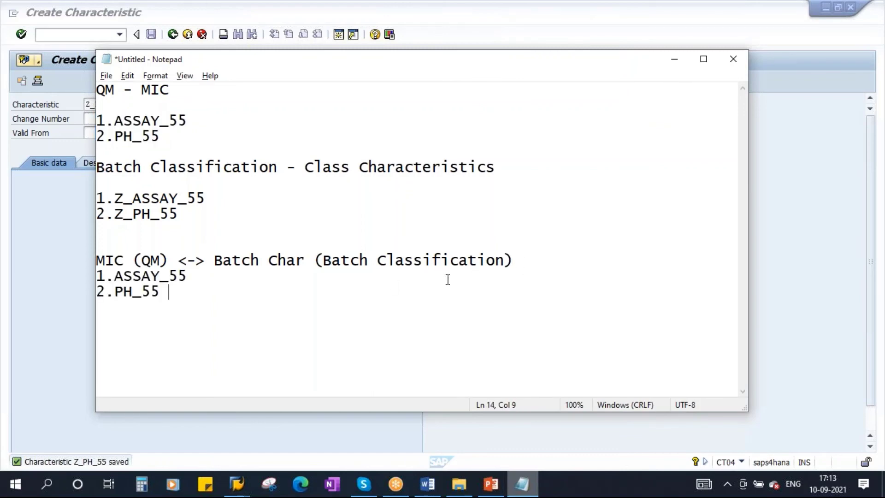
left_click(194, 219)
key("Delete")
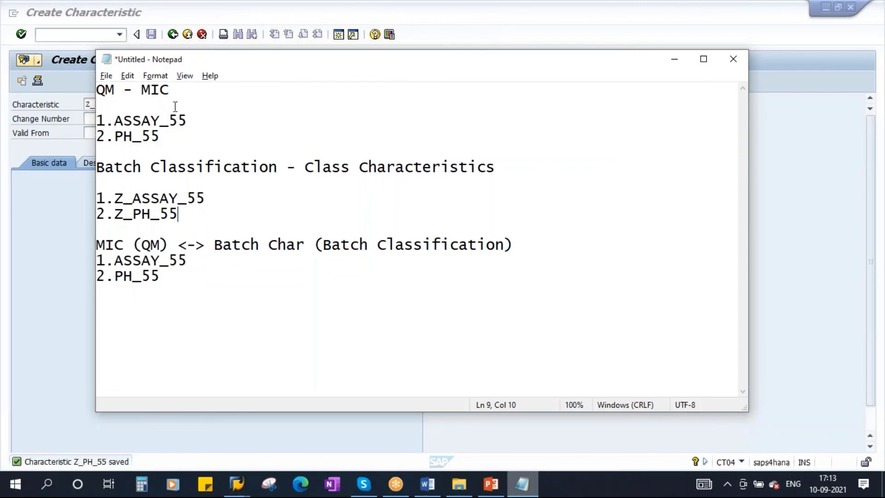
left_click(181, 93)
key("Delete")
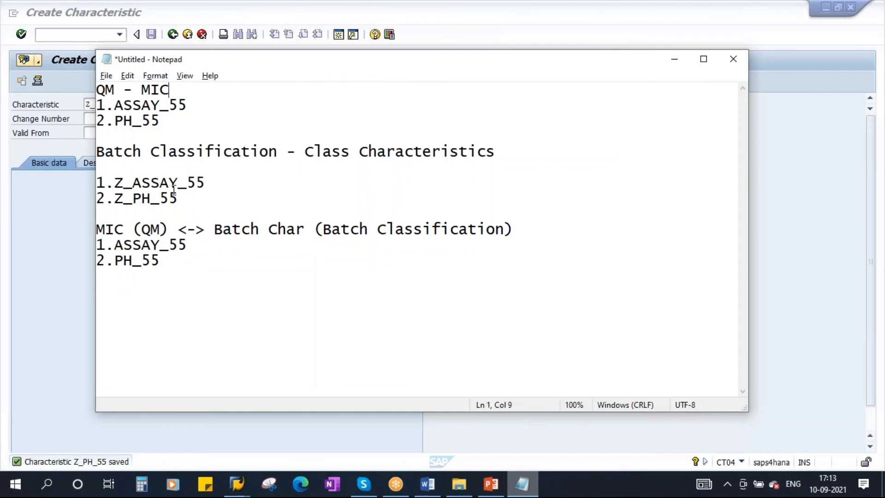
left_click(180, 197)
key("Return")
key("Return")
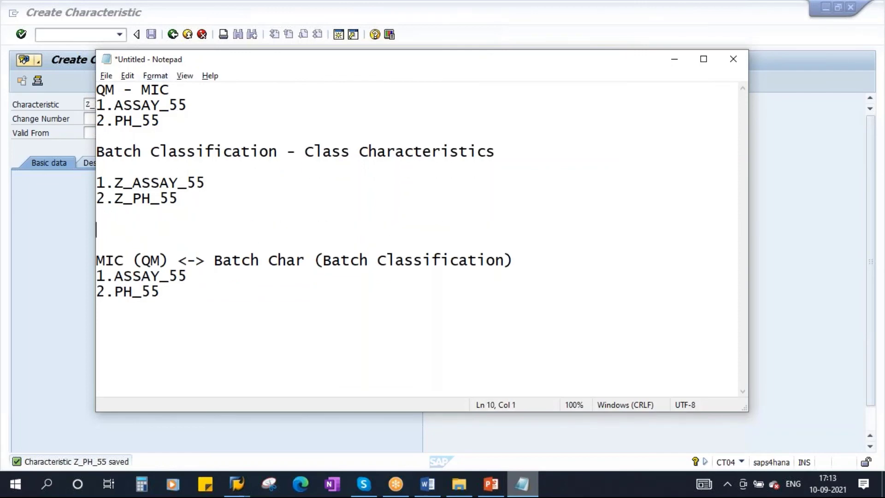
type("--------------------------------------------------")
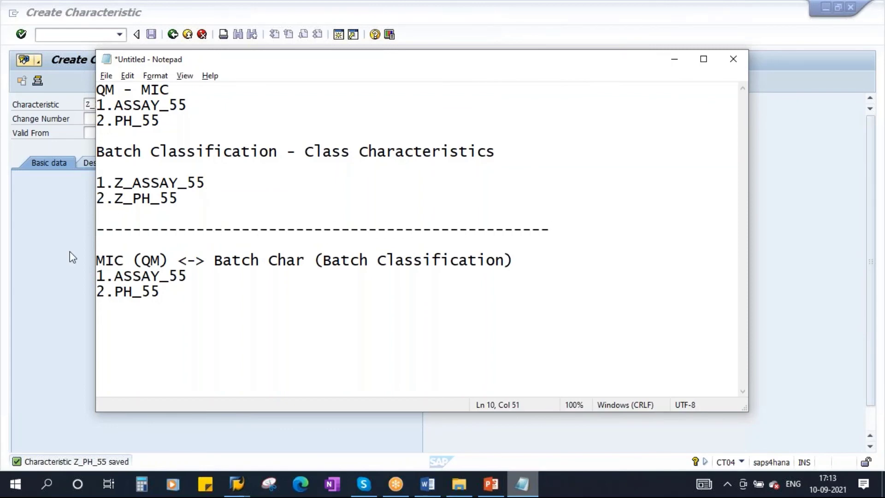
Step: Add a blank line under the mapping note and remove the 1. and 2. numbering
left_click(524, 263)
key("Return")
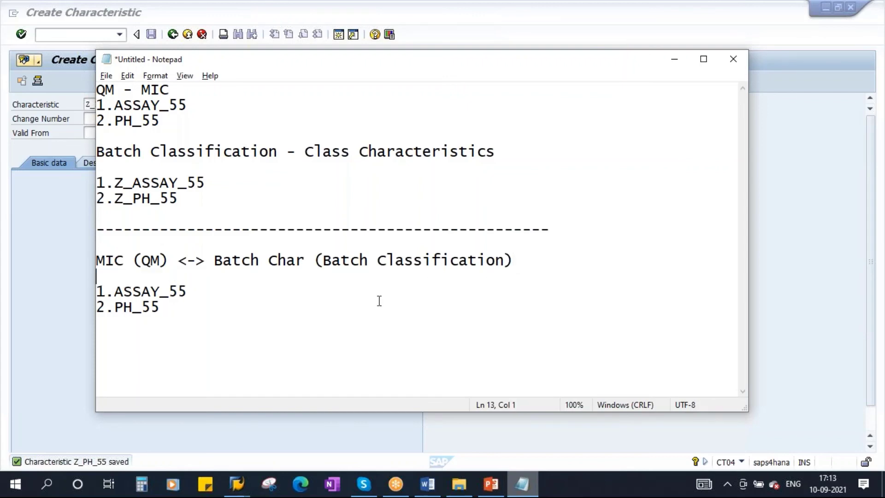
left_click(115, 295)
key("BackSpace")
key("BackSpace")
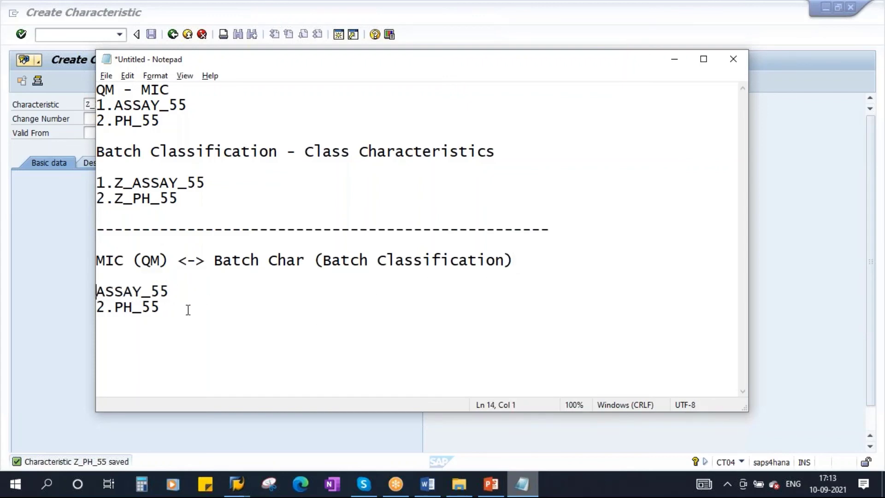
key("Down")
key("Delete")
key("Delete")
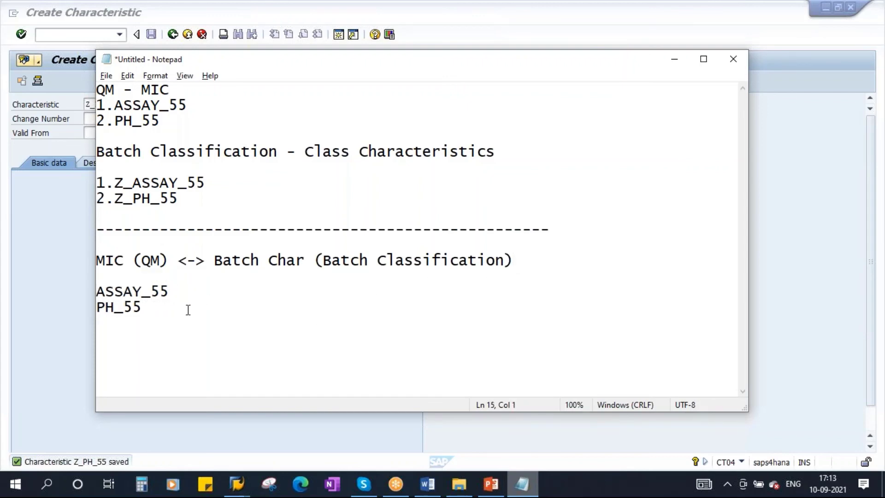
Step: Add a <-> arrow after both ASSAY_55 and PH_55
left_click(192, 292)
type("->")
key("Left")
type("<")
key("BackSpace")
key("BackSpace")
type("<-")
left_click_drag(179, 292, 207, 292)
key("ctrl+c")
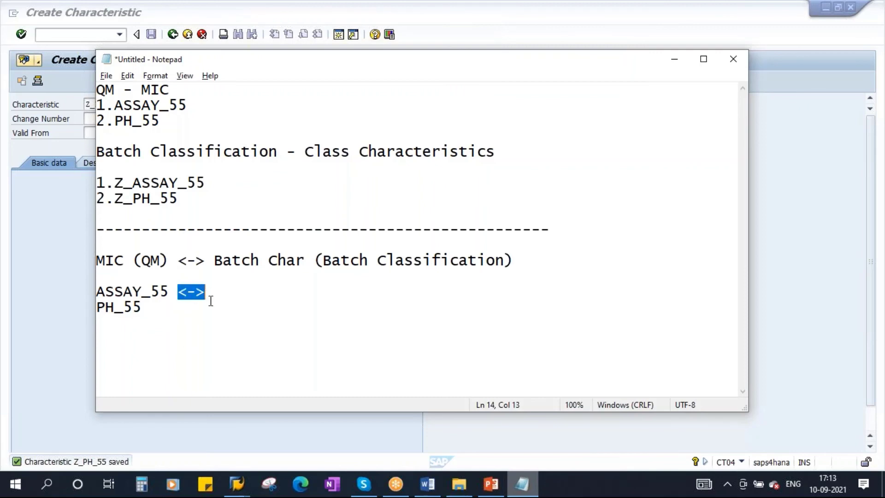
key("Right")
key("Right")
left_click(186, 312)
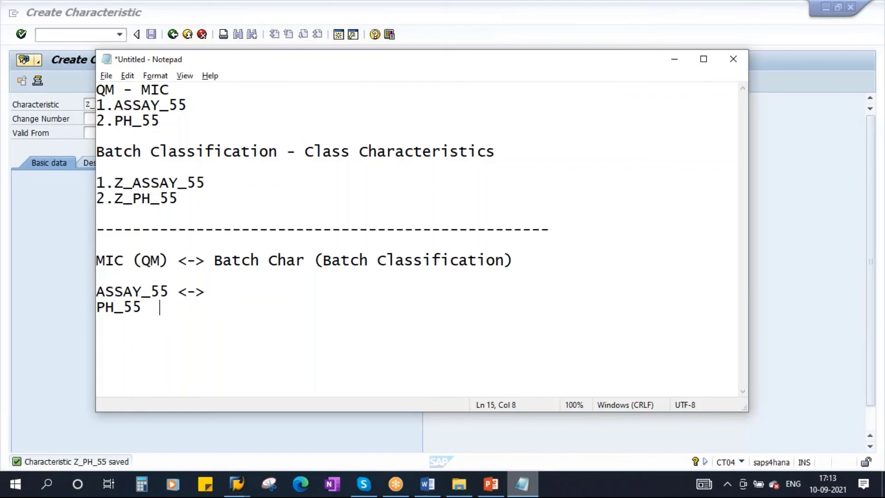
key("ctrl+v")
Step: Pair ASSAY_55 with Z_ASSAY_55 and PH_55 with Z_PH_55, then return to SAP
left_click(213, 291)
left_click_drag(118, 185, 215, 184)
key("ctrl+c")
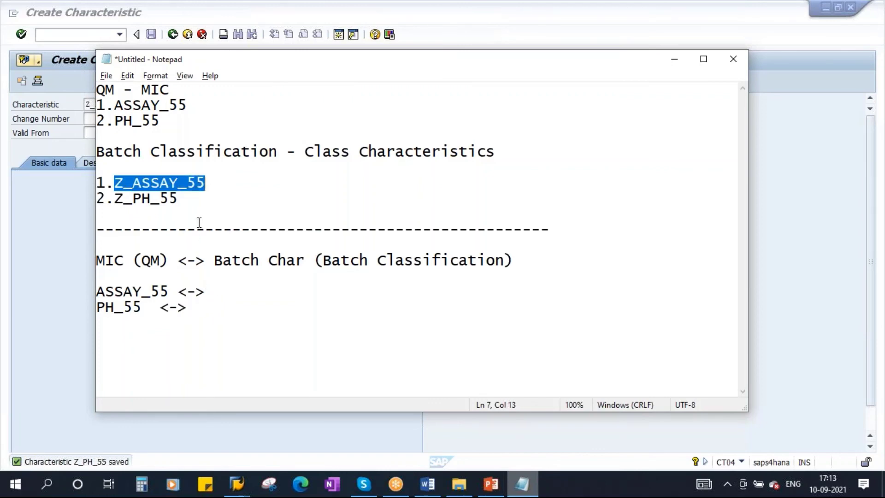
left_click(221, 292)
key("ctrl+v")
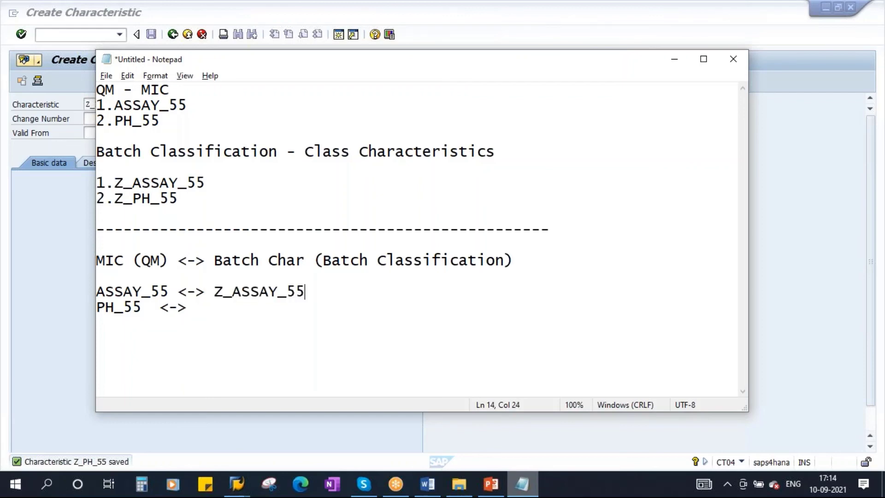
left_click_drag(114, 199, 190, 204)
key("ctrl+c")
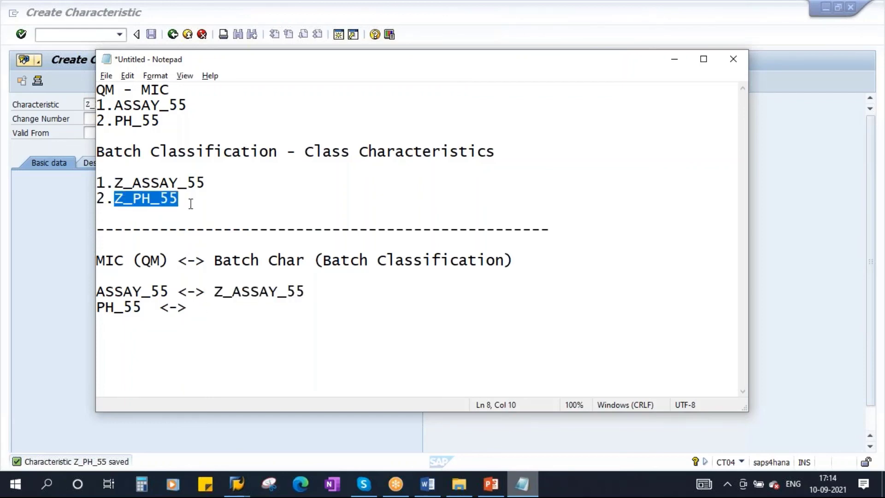
left_click(192, 307)
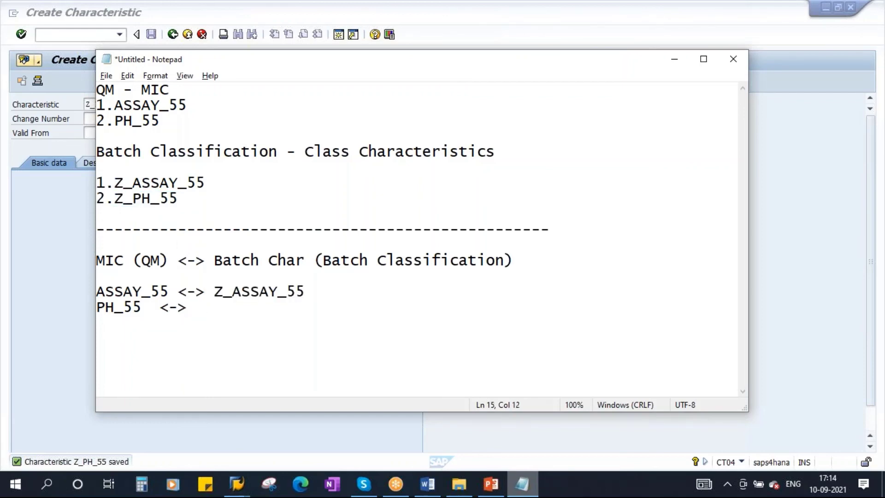
key("ctrl+v")
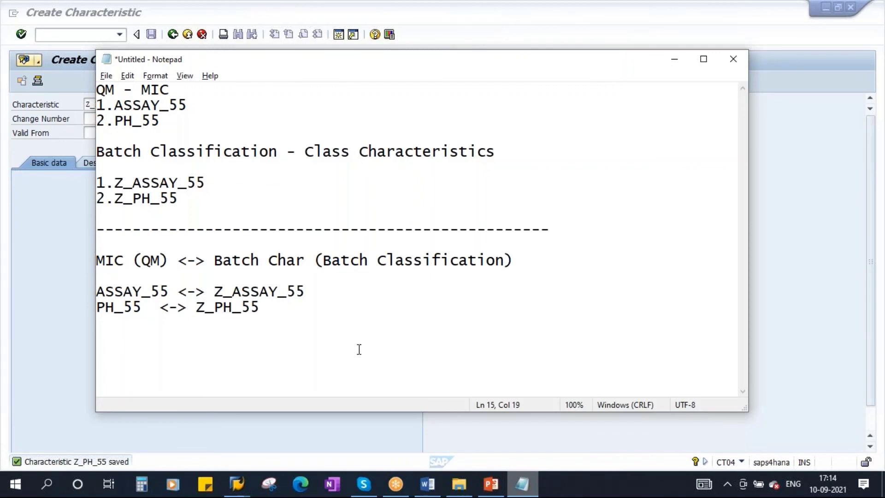
mouse_move(236, 484)
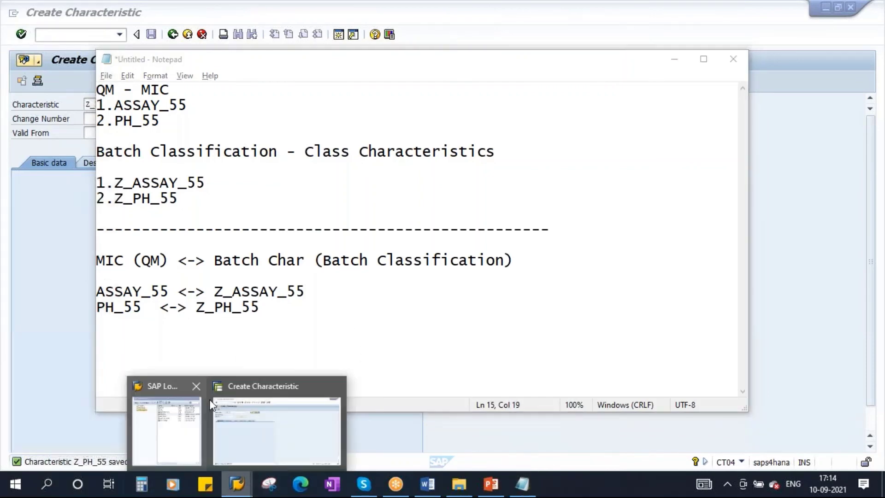
left_click(298, 422)
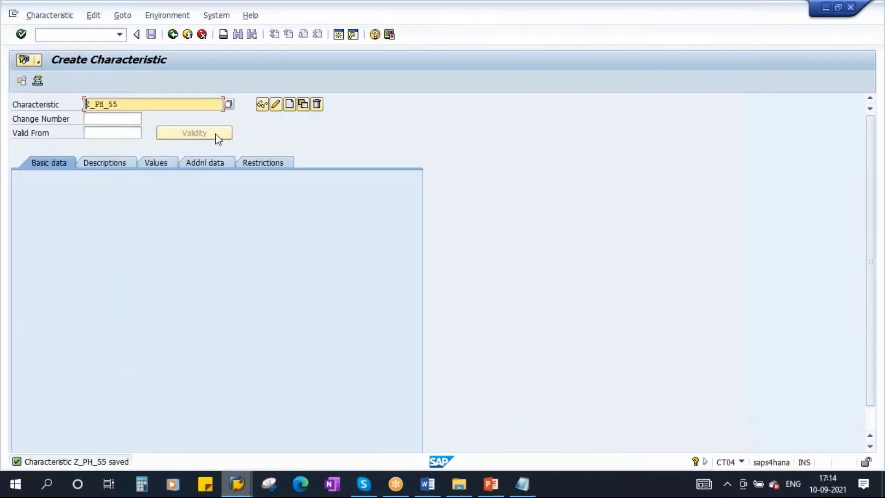
Step: Leave Create Characteristic and start transaction QS23
left_click(173, 37)
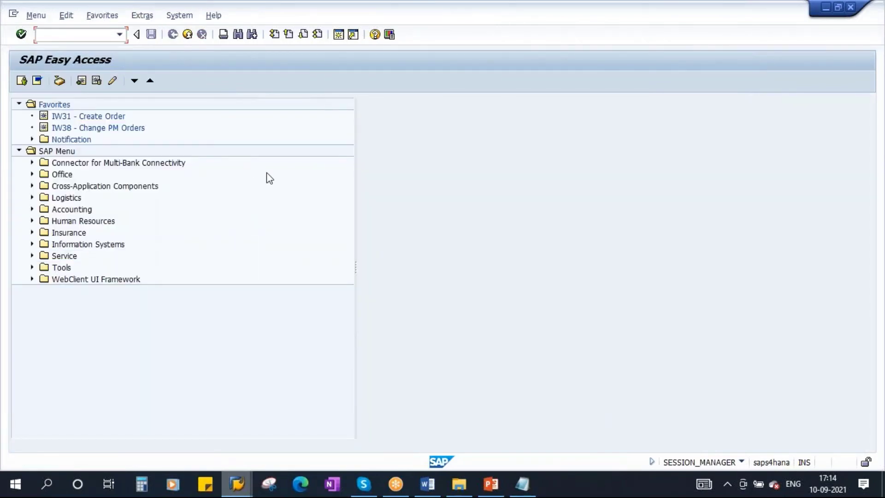
type("ds23")
key("Return")
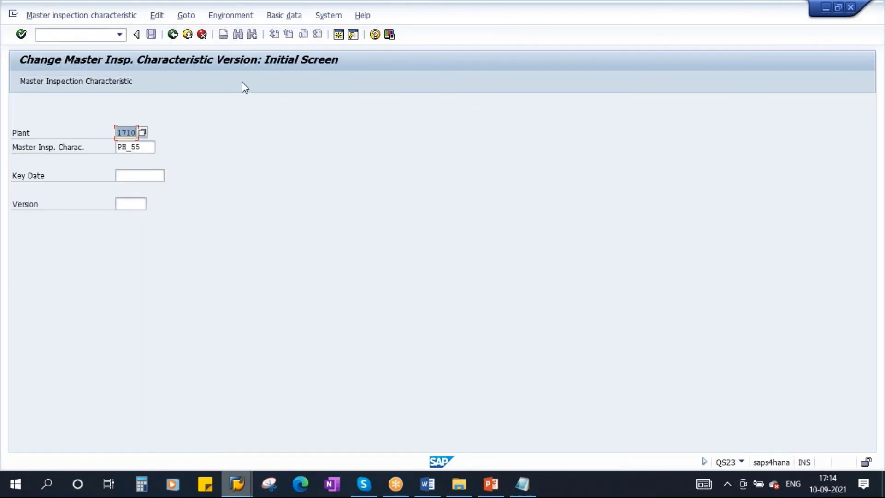
Step: Copy ASSAY_55 from the notes into QS23 and open its general data for plant 1710
left_click(522, 484)
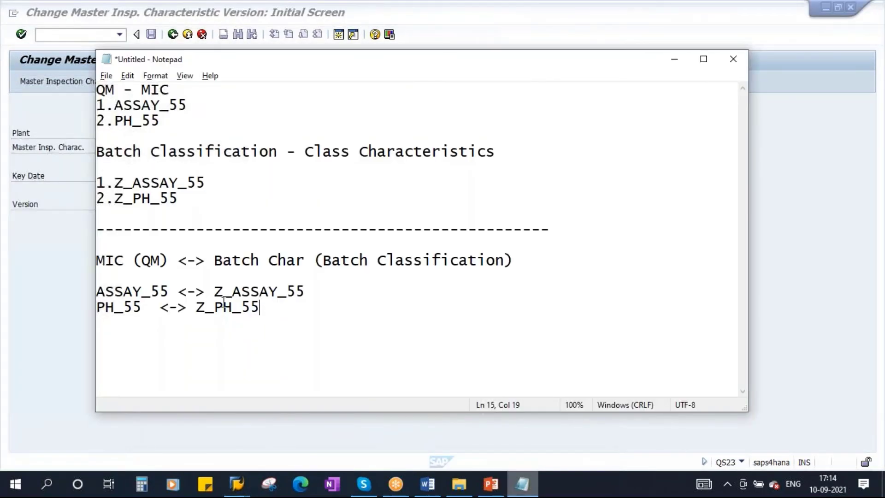
left_click_drag(164, 296, 86, 289)
key("ctrl+c")
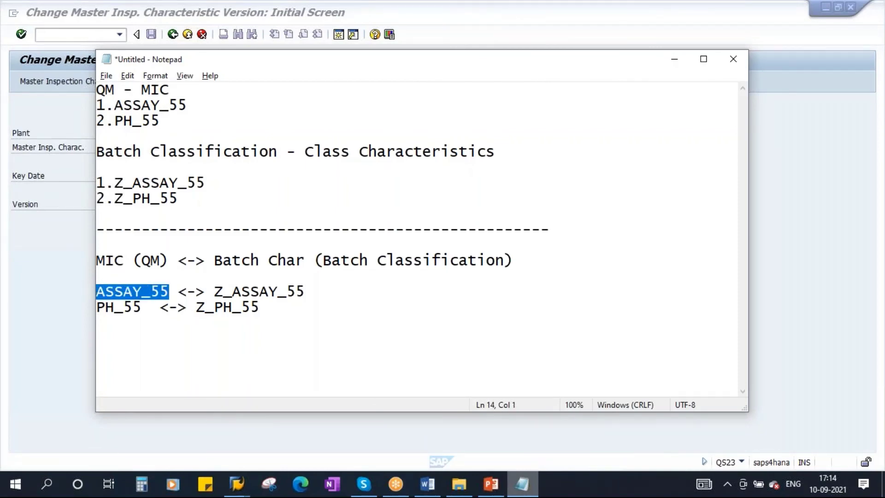
left_click(89, 293)
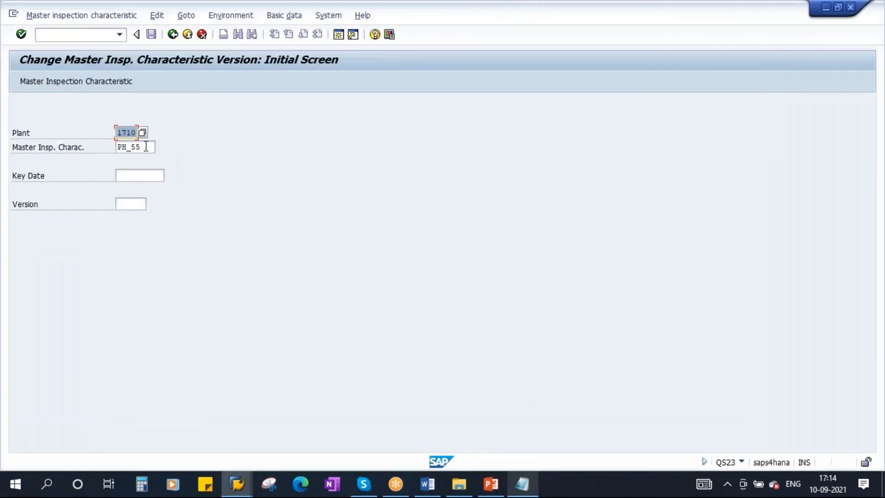
key("ctrl+v")
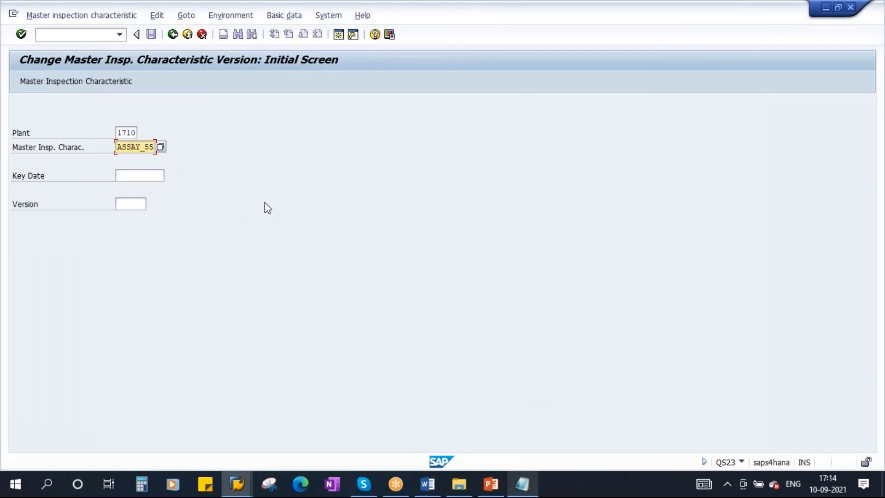
key("Return")
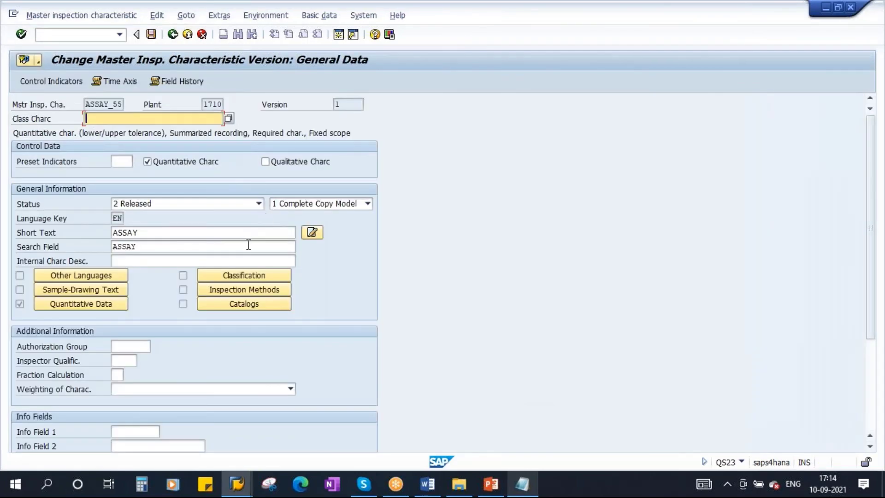